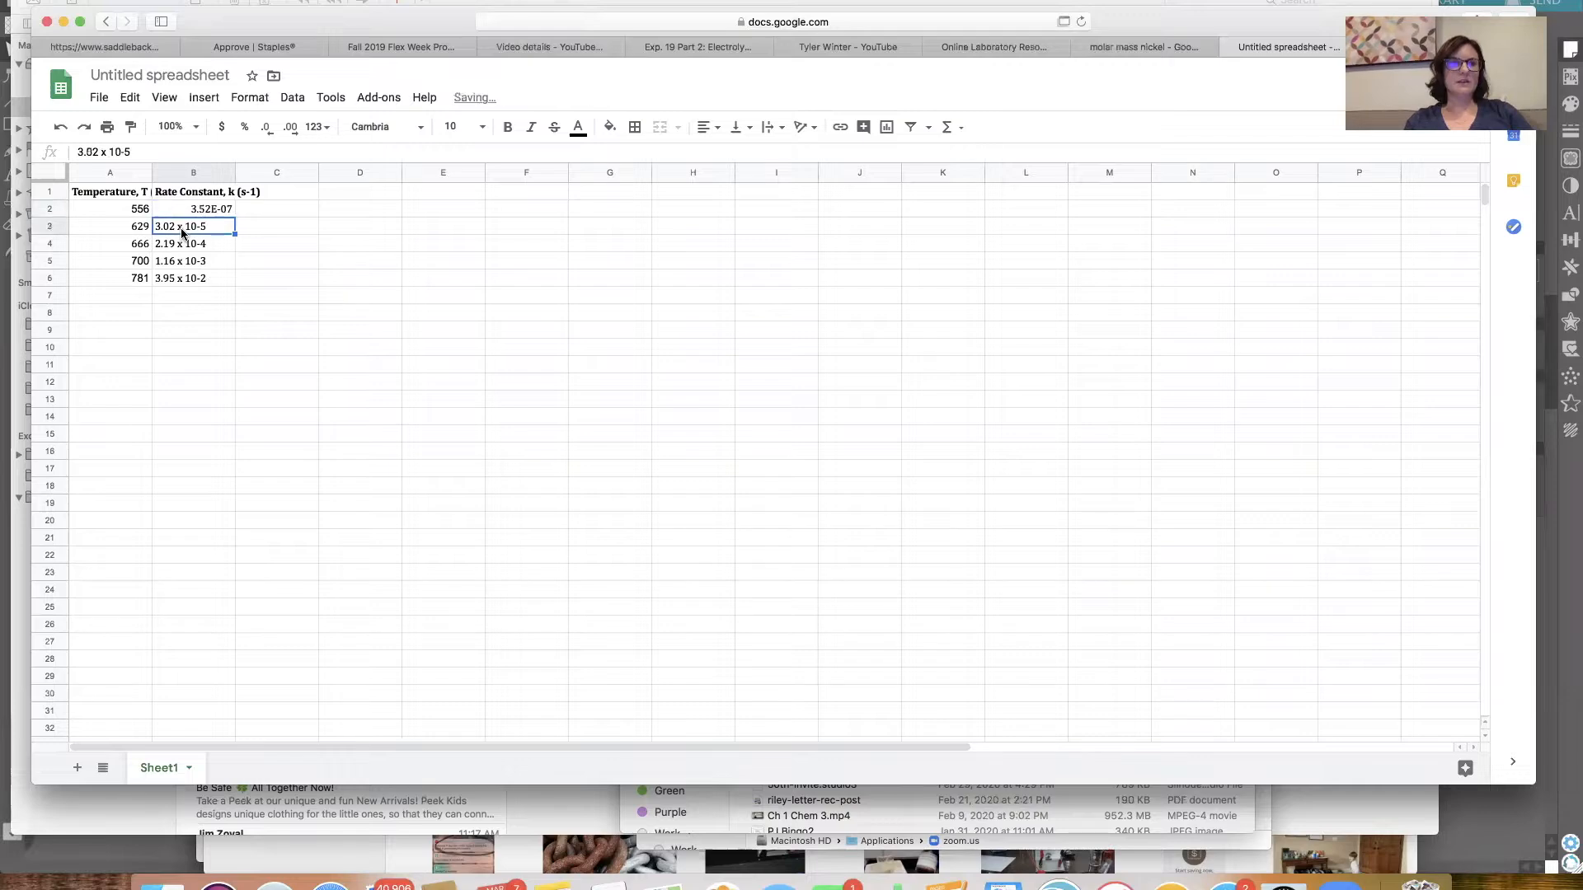
Rewrite the rate constants in B3 and B4 in scientific E notation as 3.02E-5 and 2.19E-4.
left_click_drag(188, 229, 198, 227)
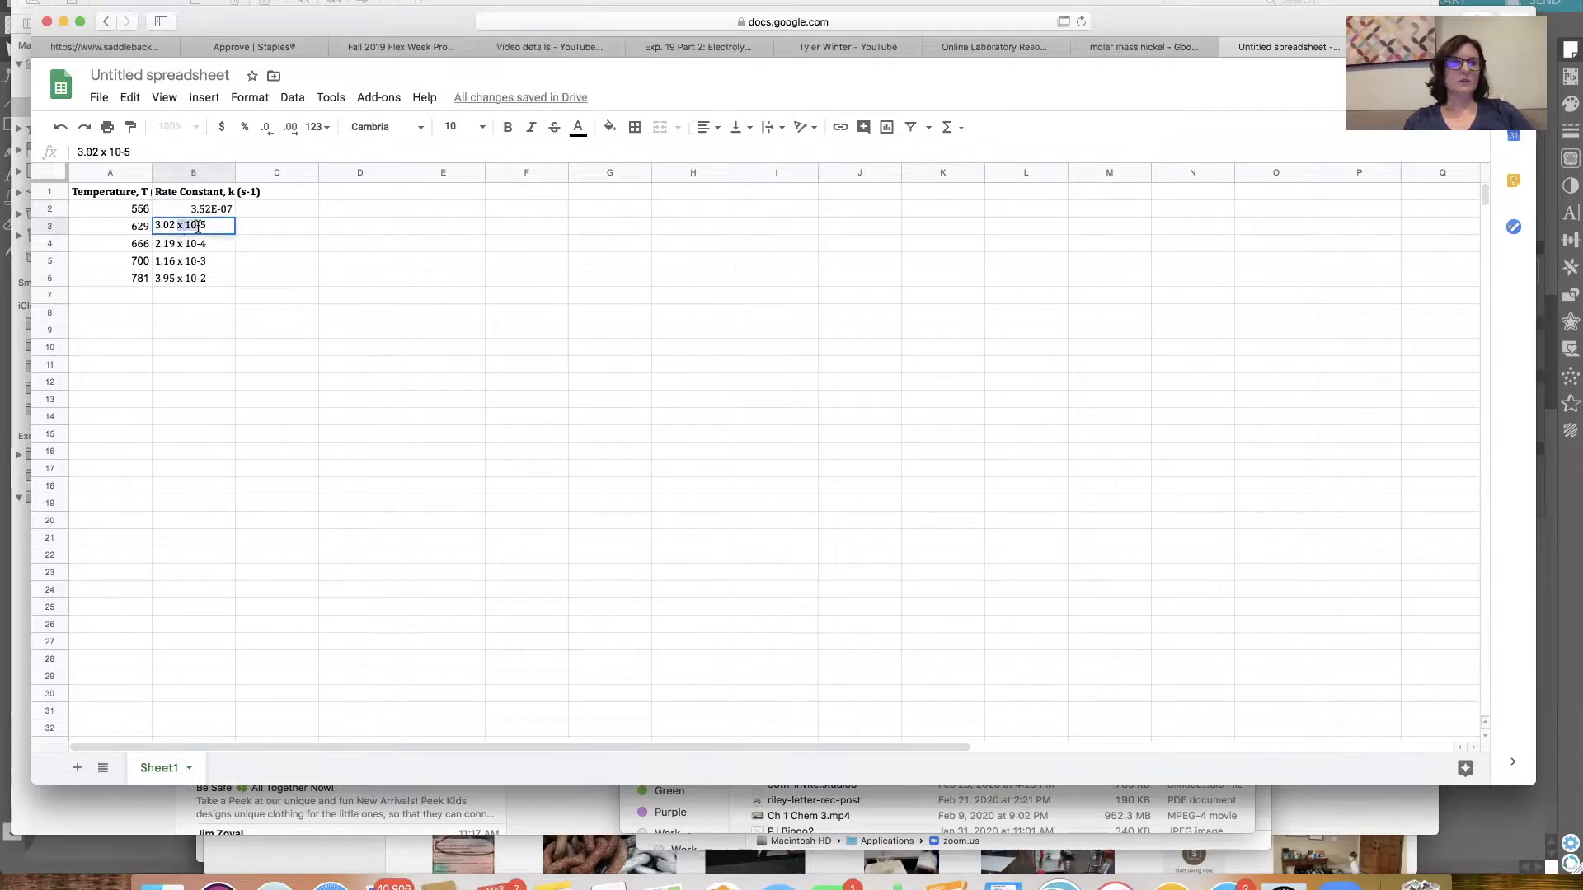
key("BackSpace")
key("BackSpace")
type("E-")
left_click(190, 245)
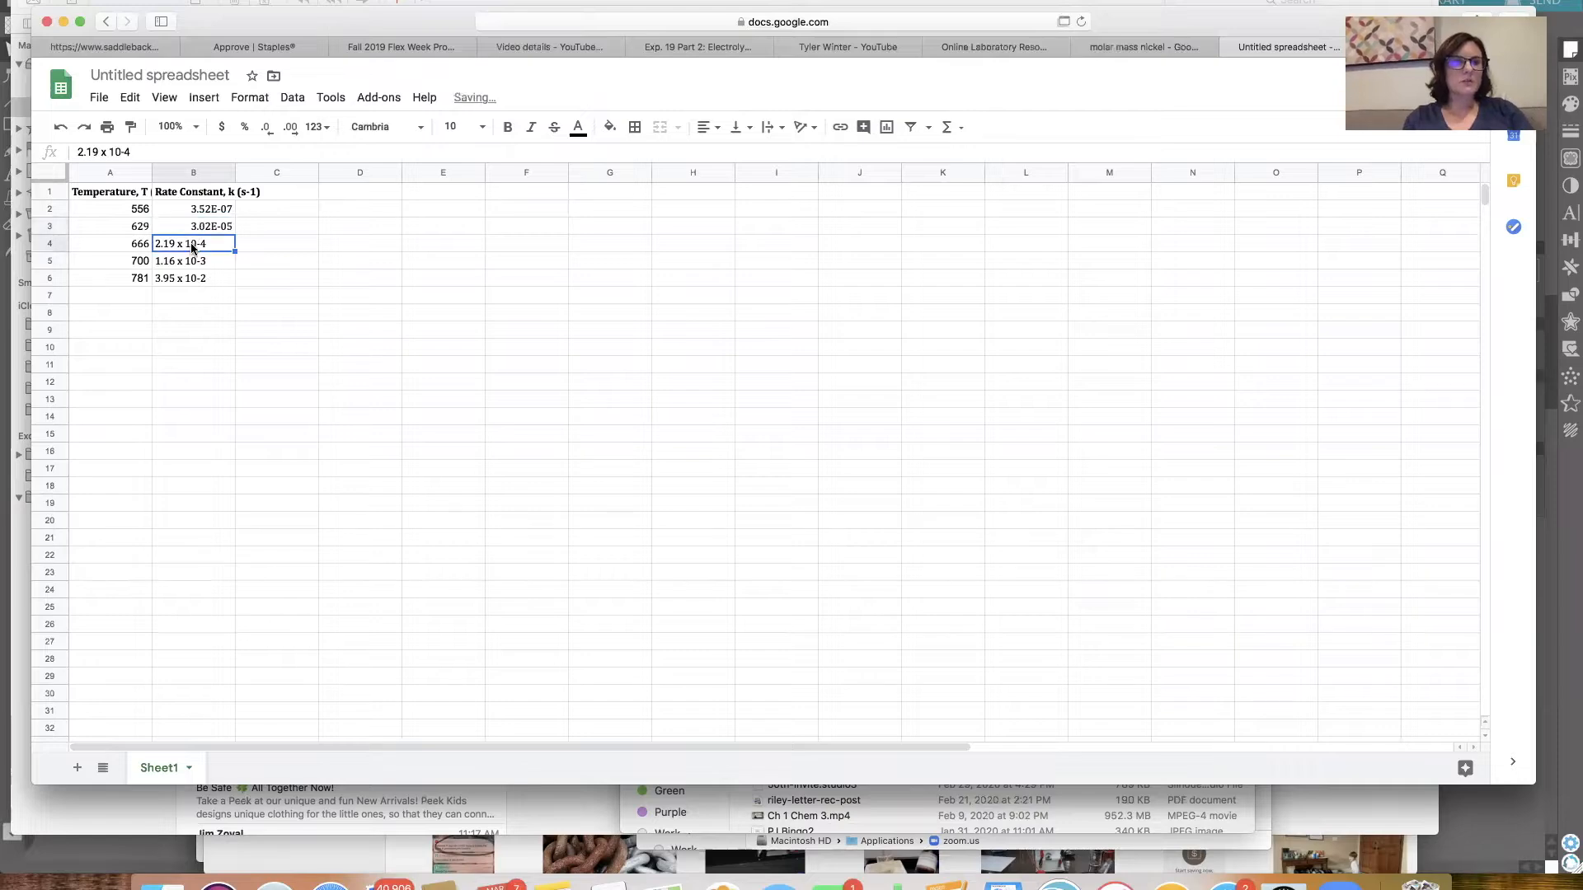
double_click(191, 245)
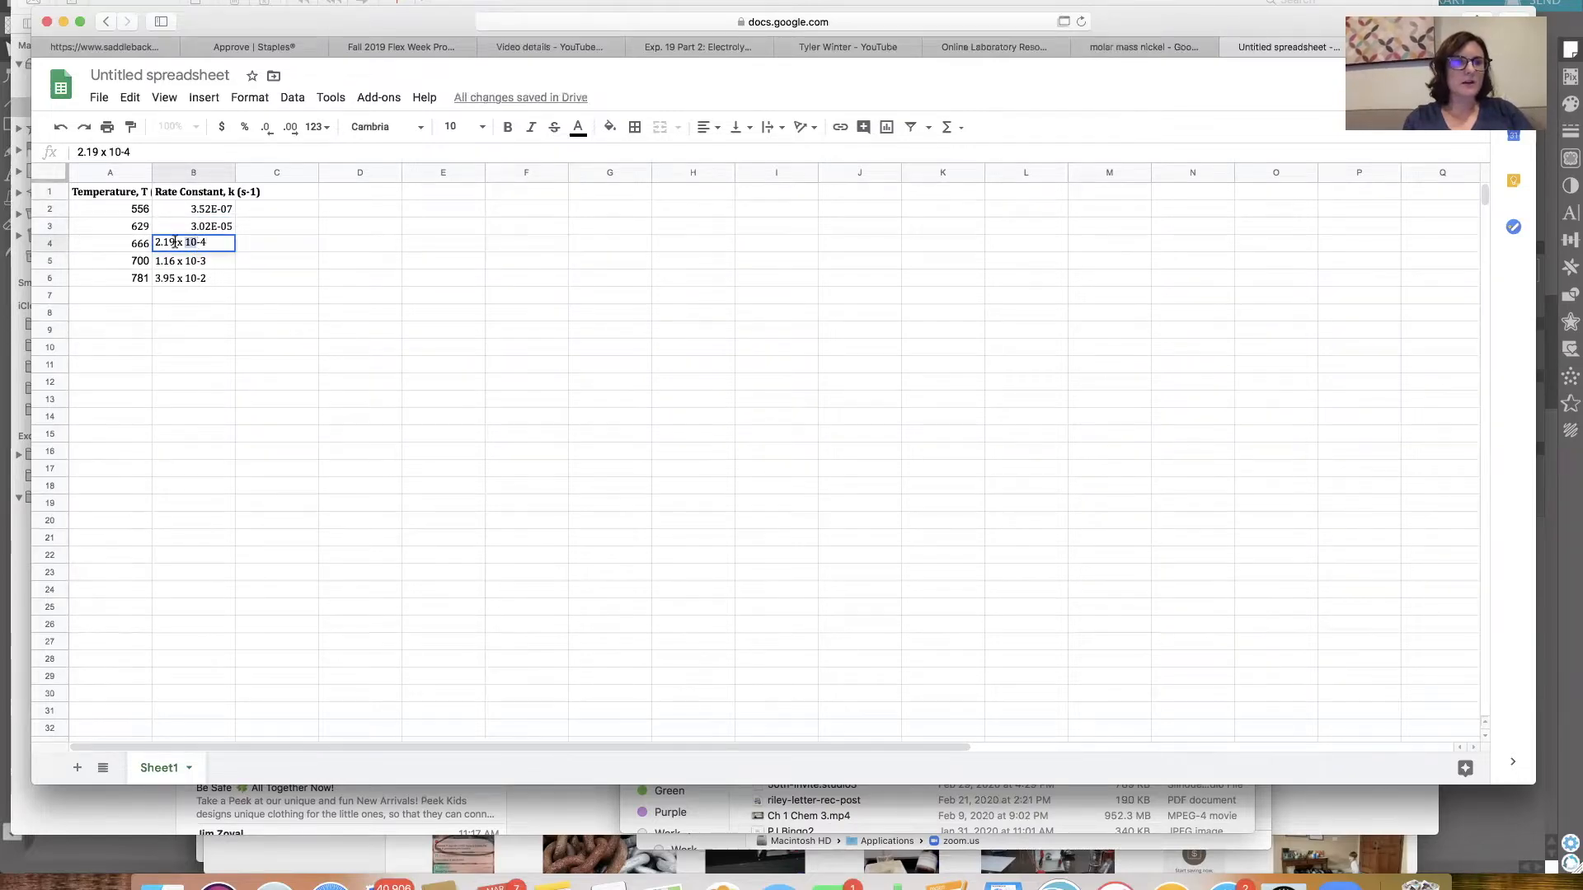
type("E")
Rewrite the rate constants in B5 and B6 in scientific E notation as 1.16E-3 and 3.95E-2.
left_click(183, 261)
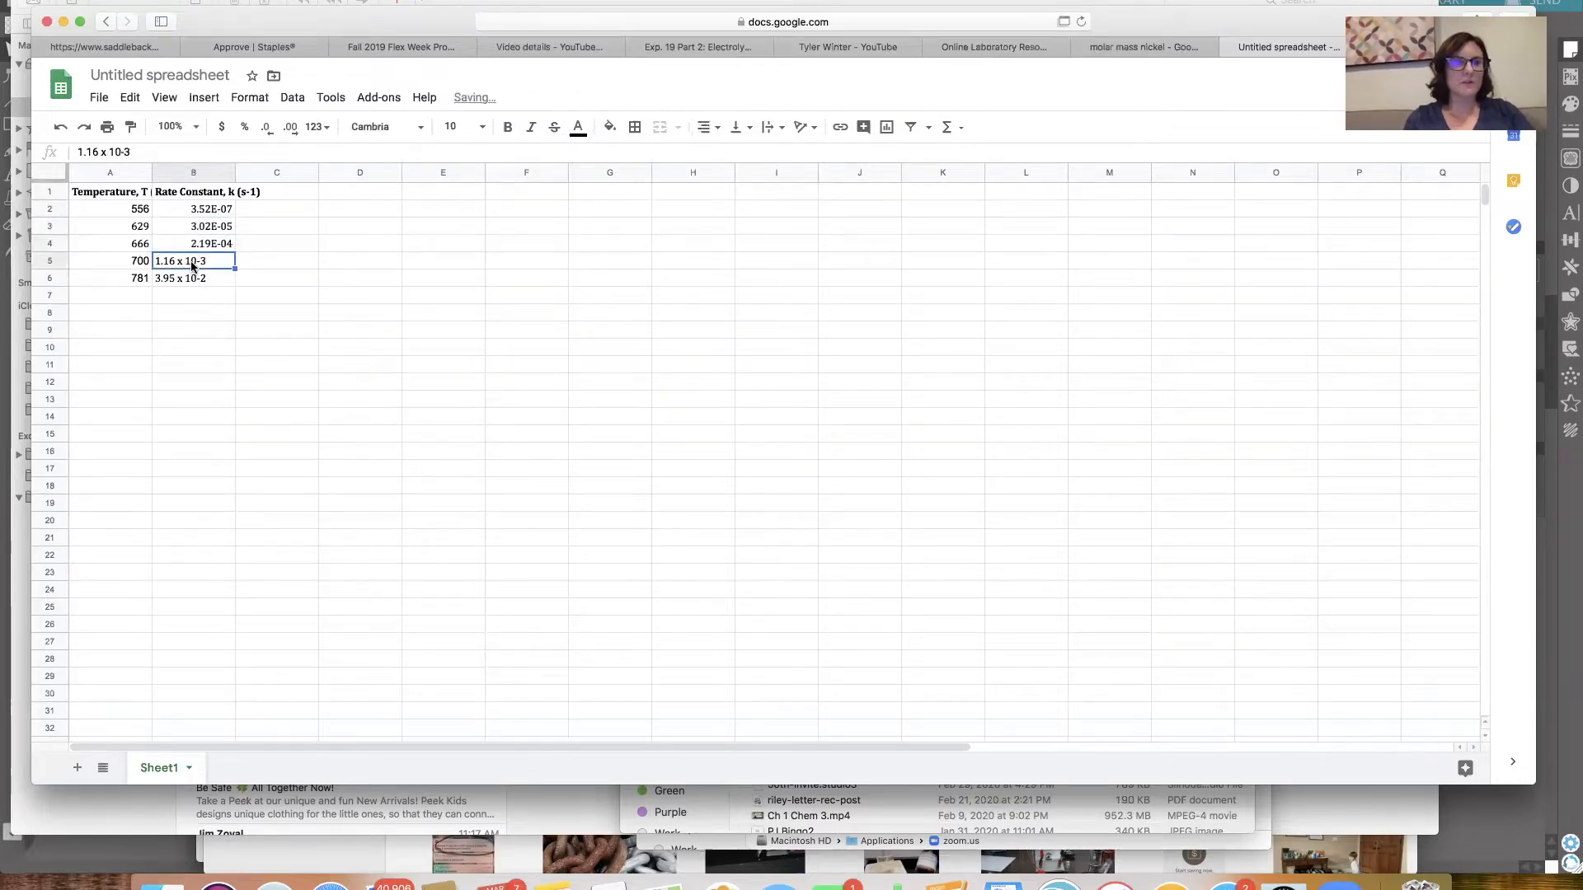
double_click(191, 266)
left_click_drag(197, 259, 175, 259)
type("E")
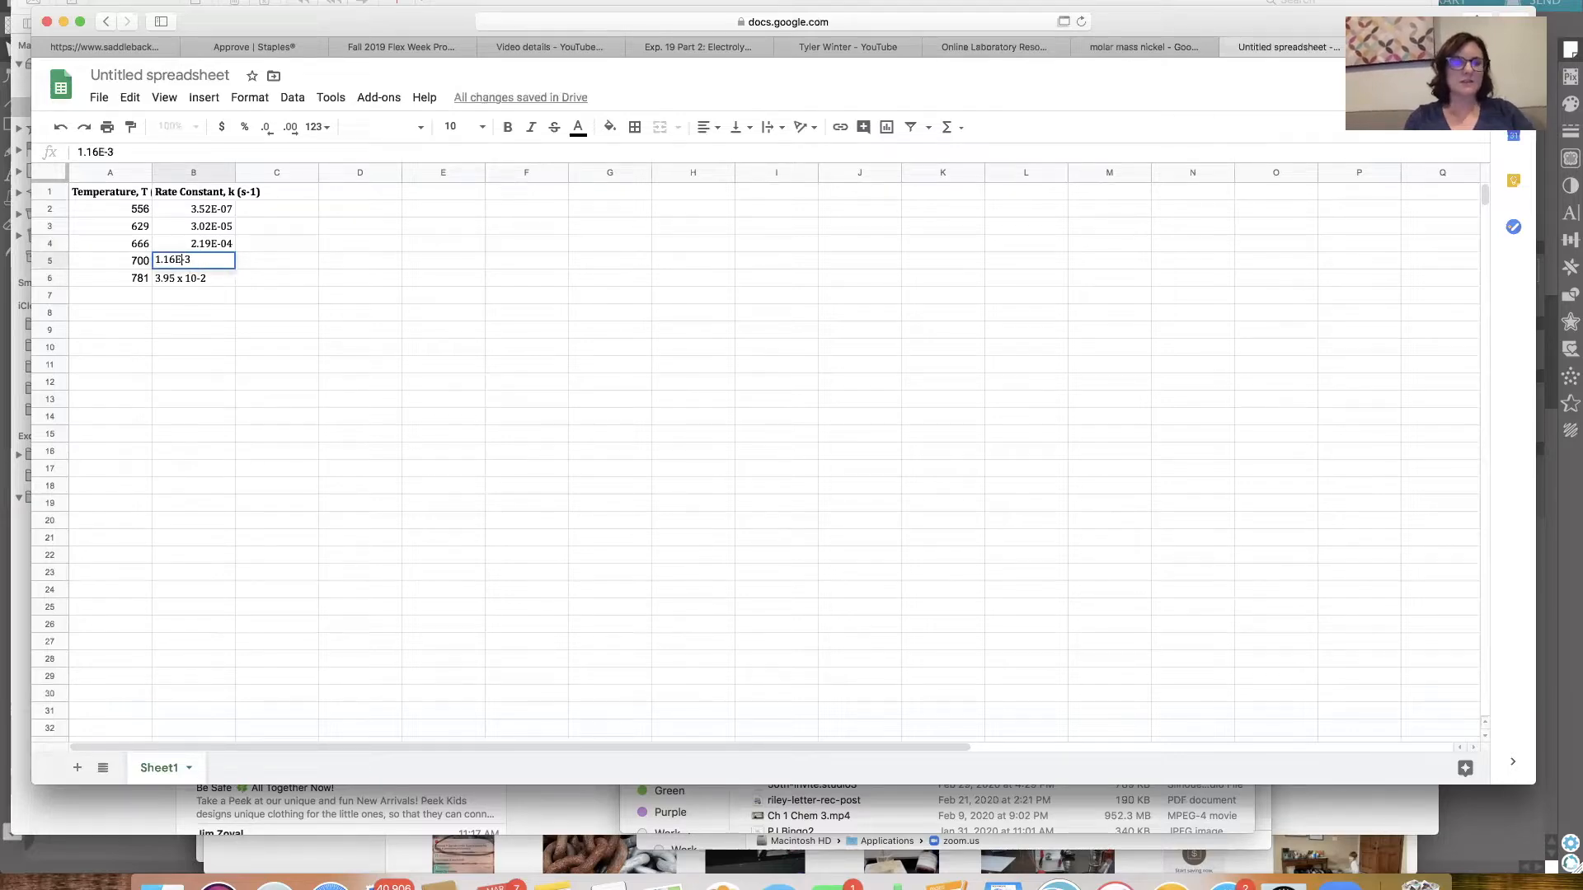
left_click(190, 283)
double_click(190, 282)
left_click_drag(199, 278, 178, 278)
type("E")
key("BackSpace")
left_click(311, 276)
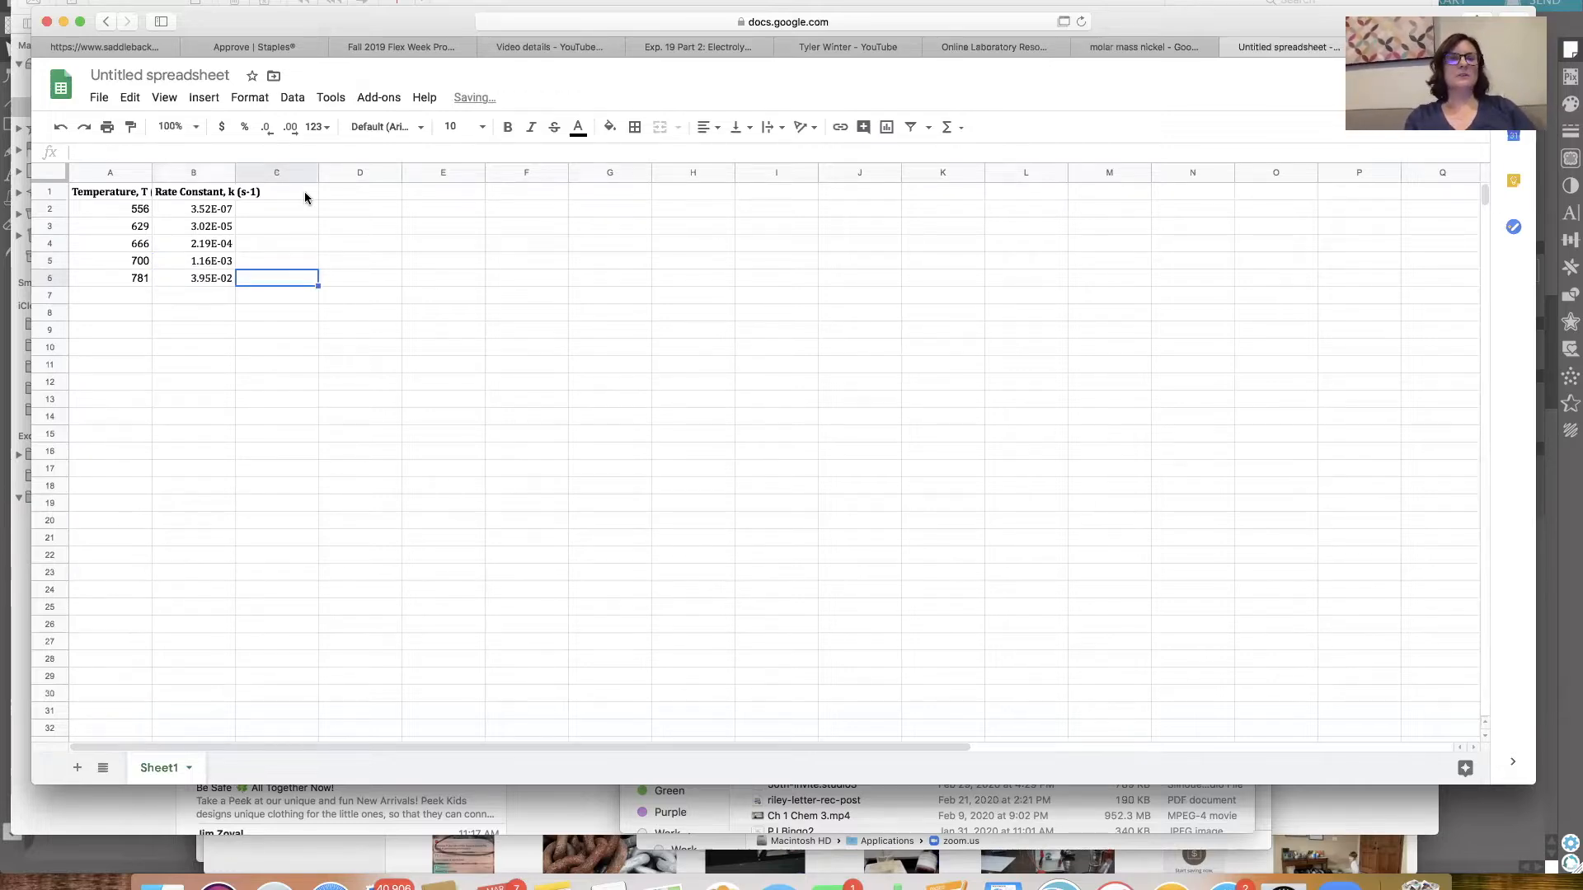
Add the column headers "1/T (1/K)" in C1 and "ln k" in D1.
left_click_drag(118, 196, 185, 276)
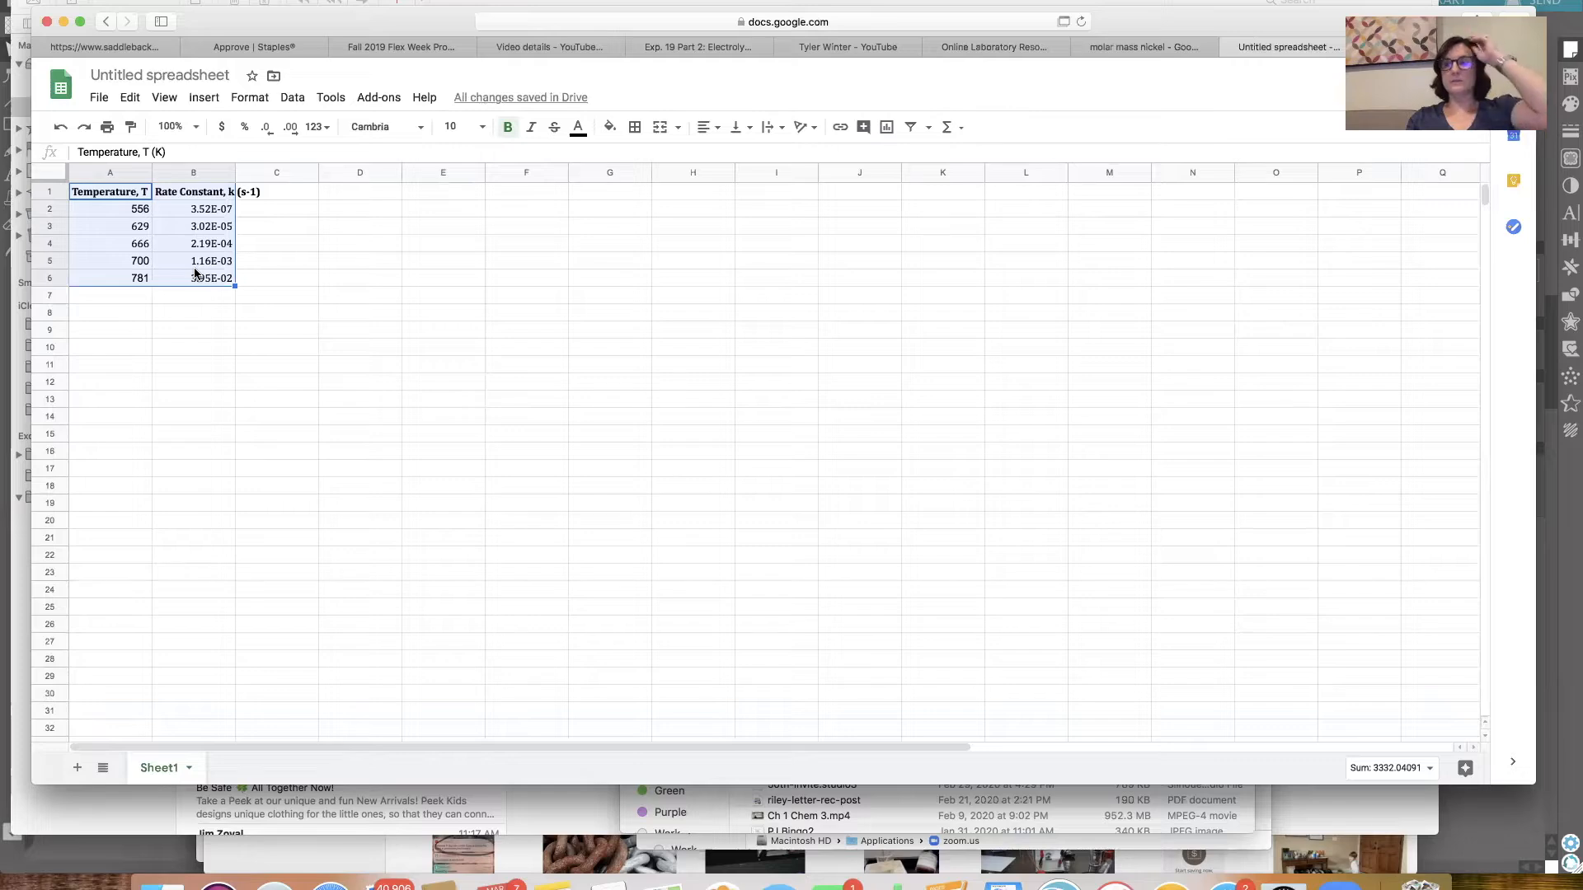
left_click(305, 192)
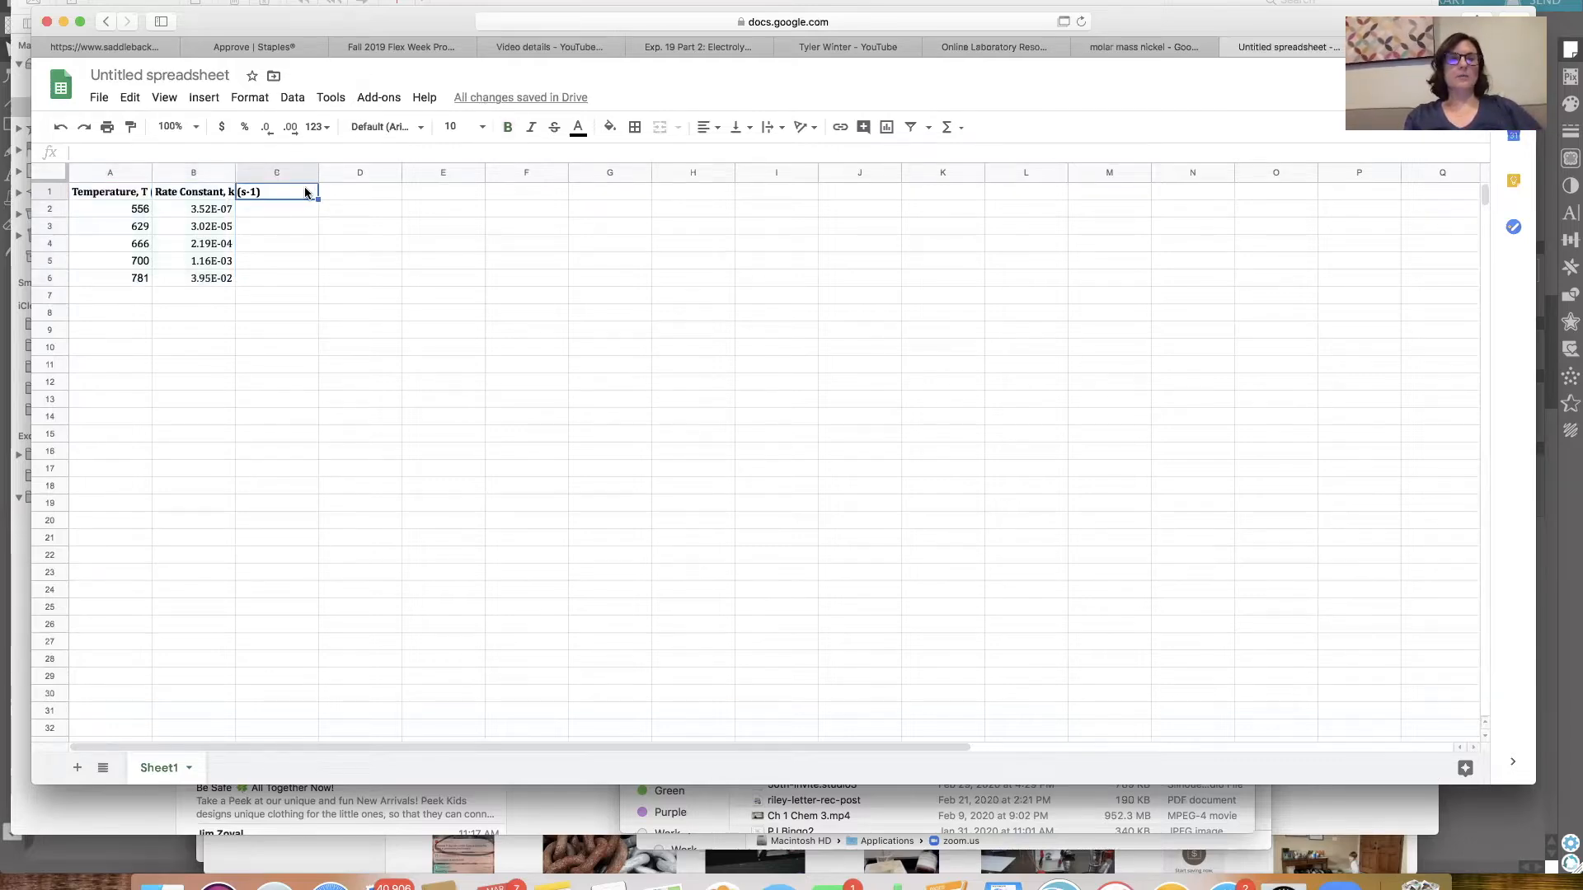
double_click(301, 194)
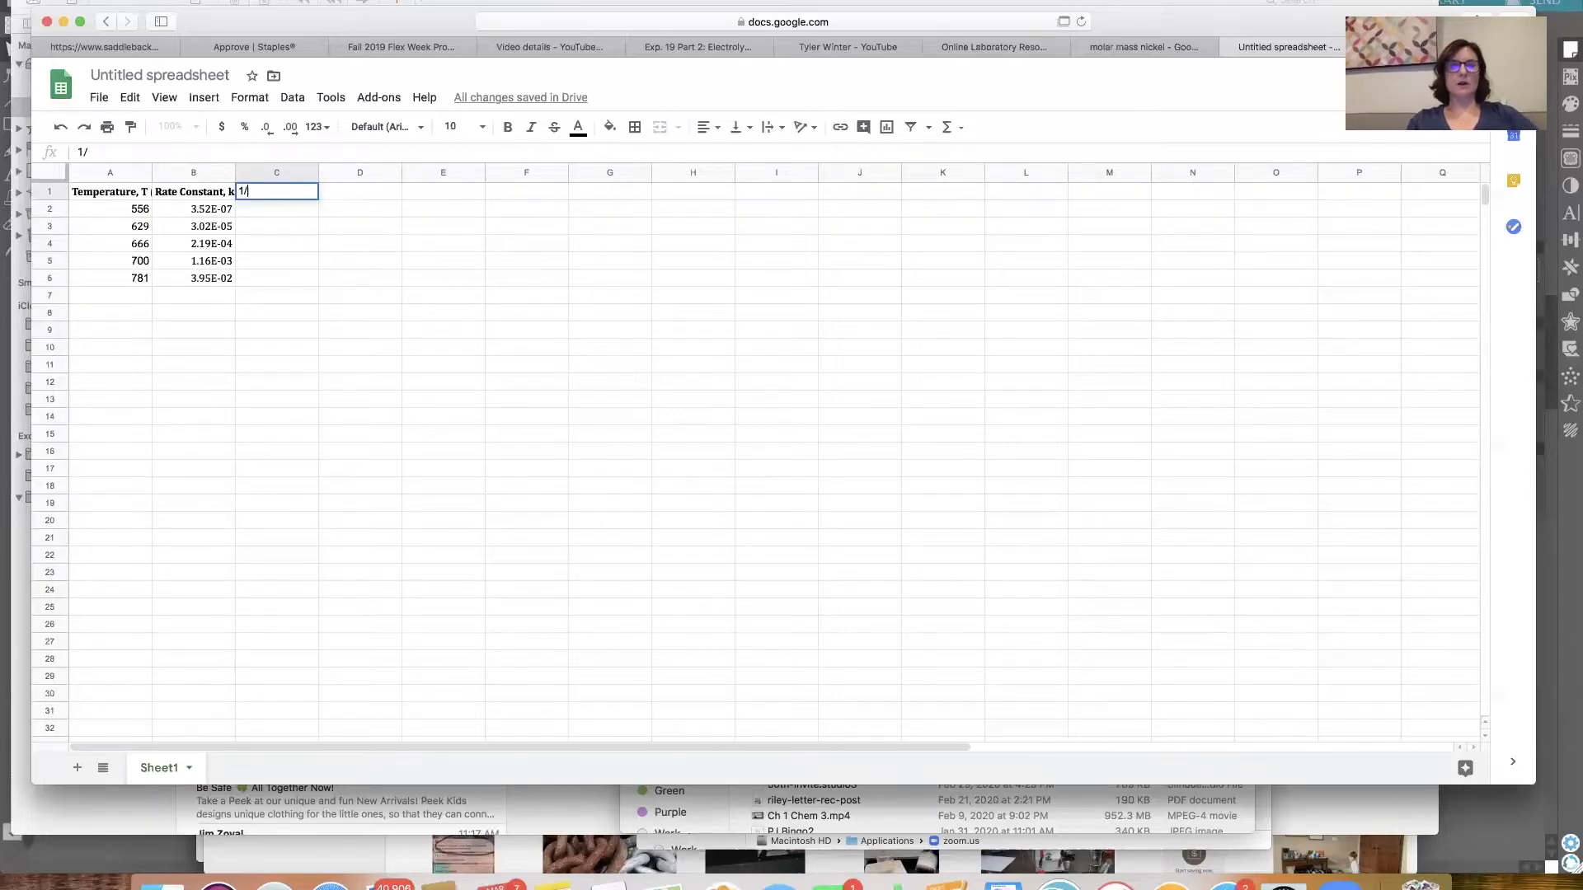
type("1/T (1")
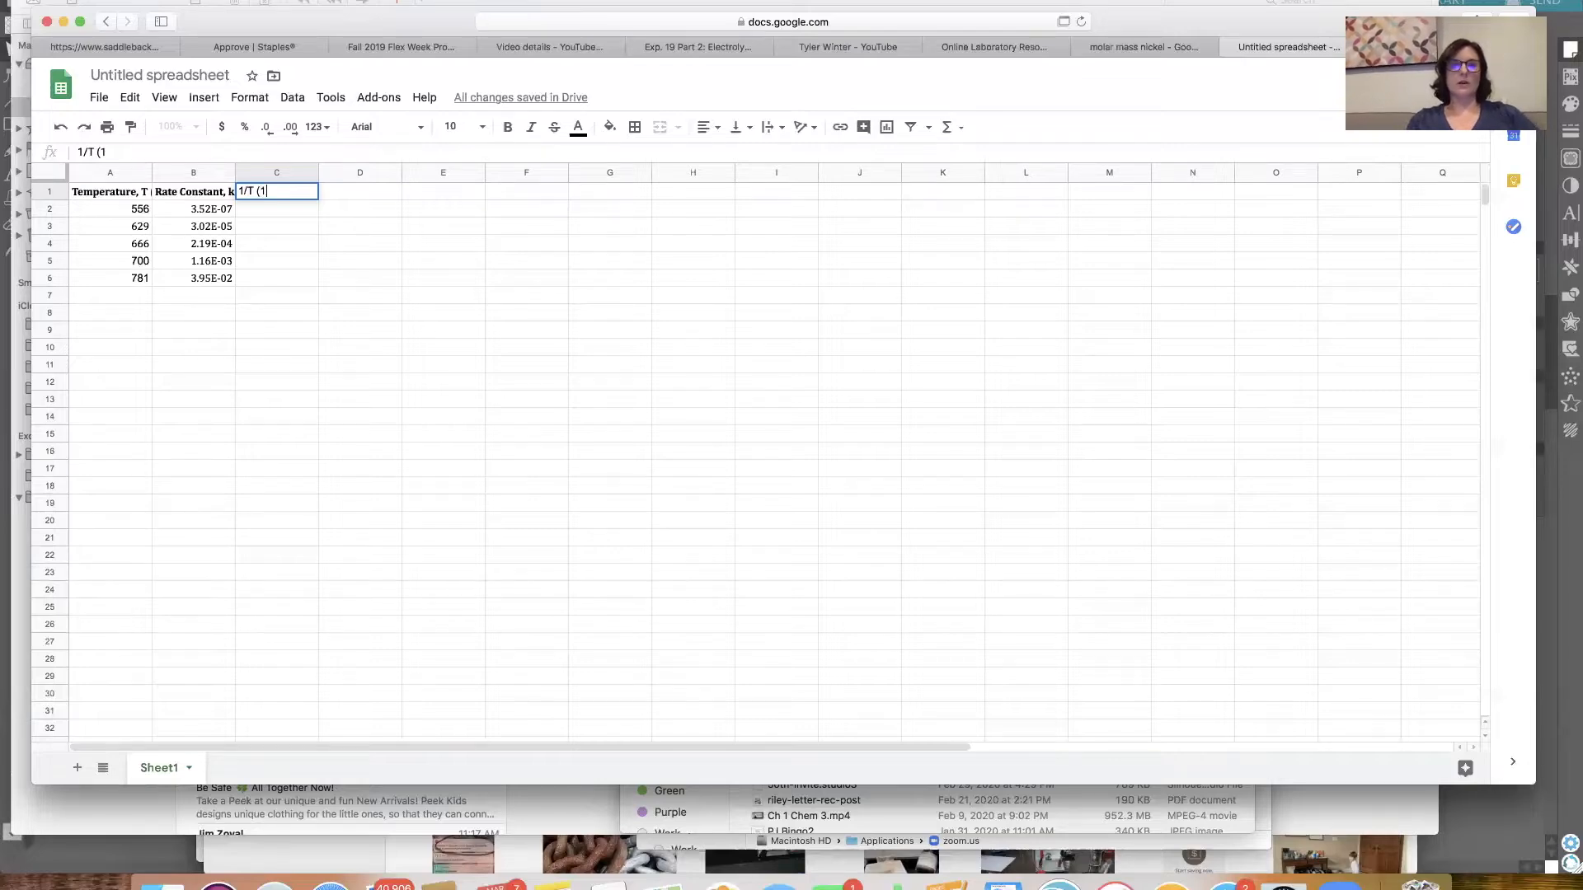
type("/K)")
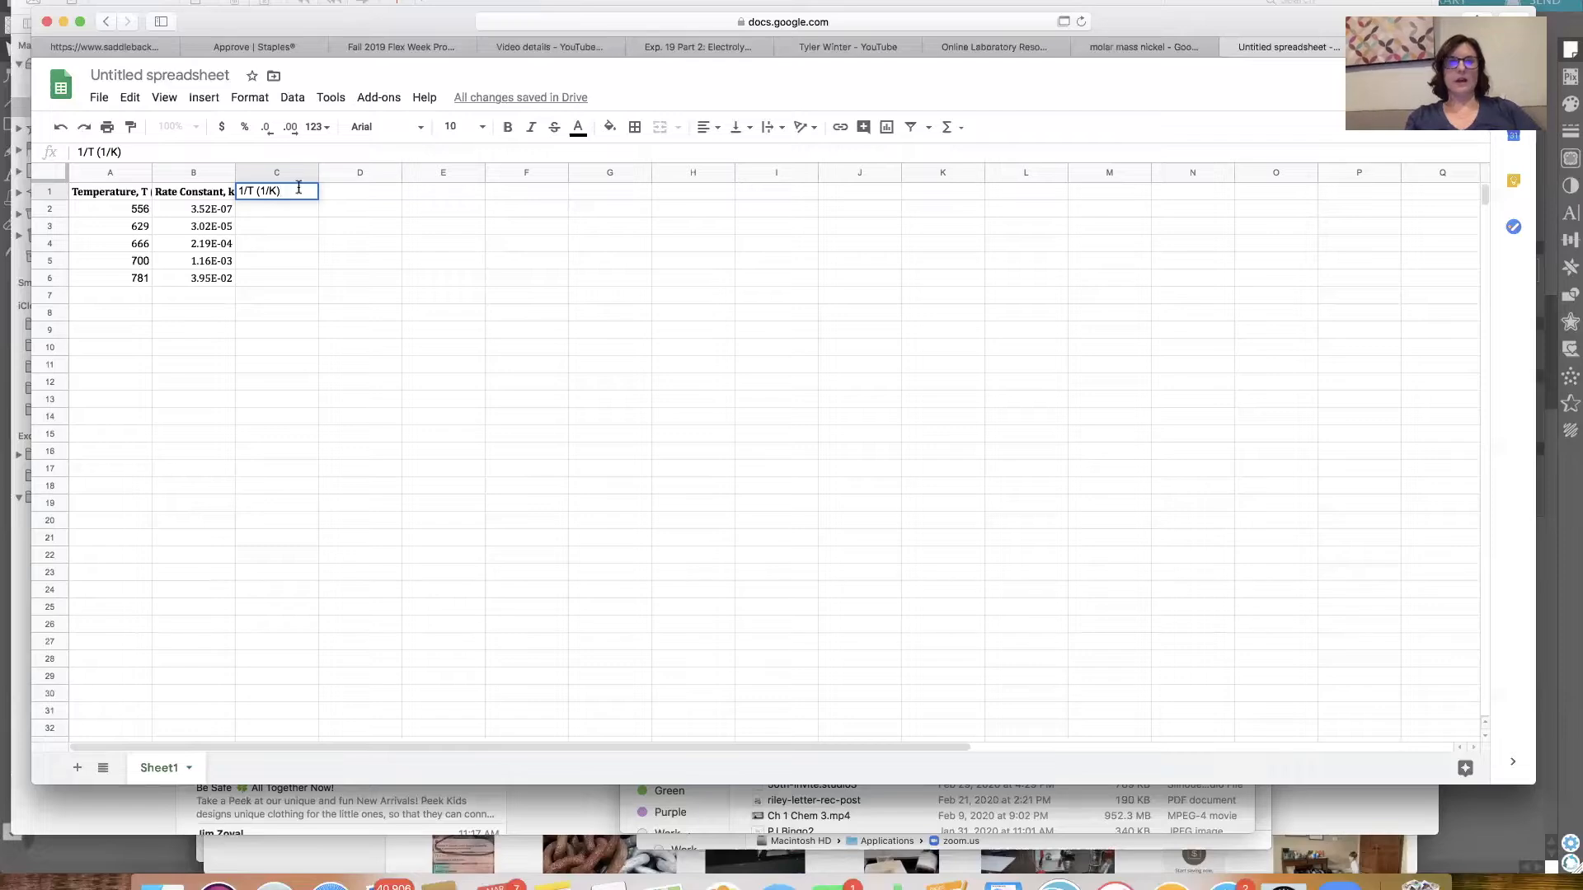
left_click(368, 194)
type("ln k")
left_click(327, 211)
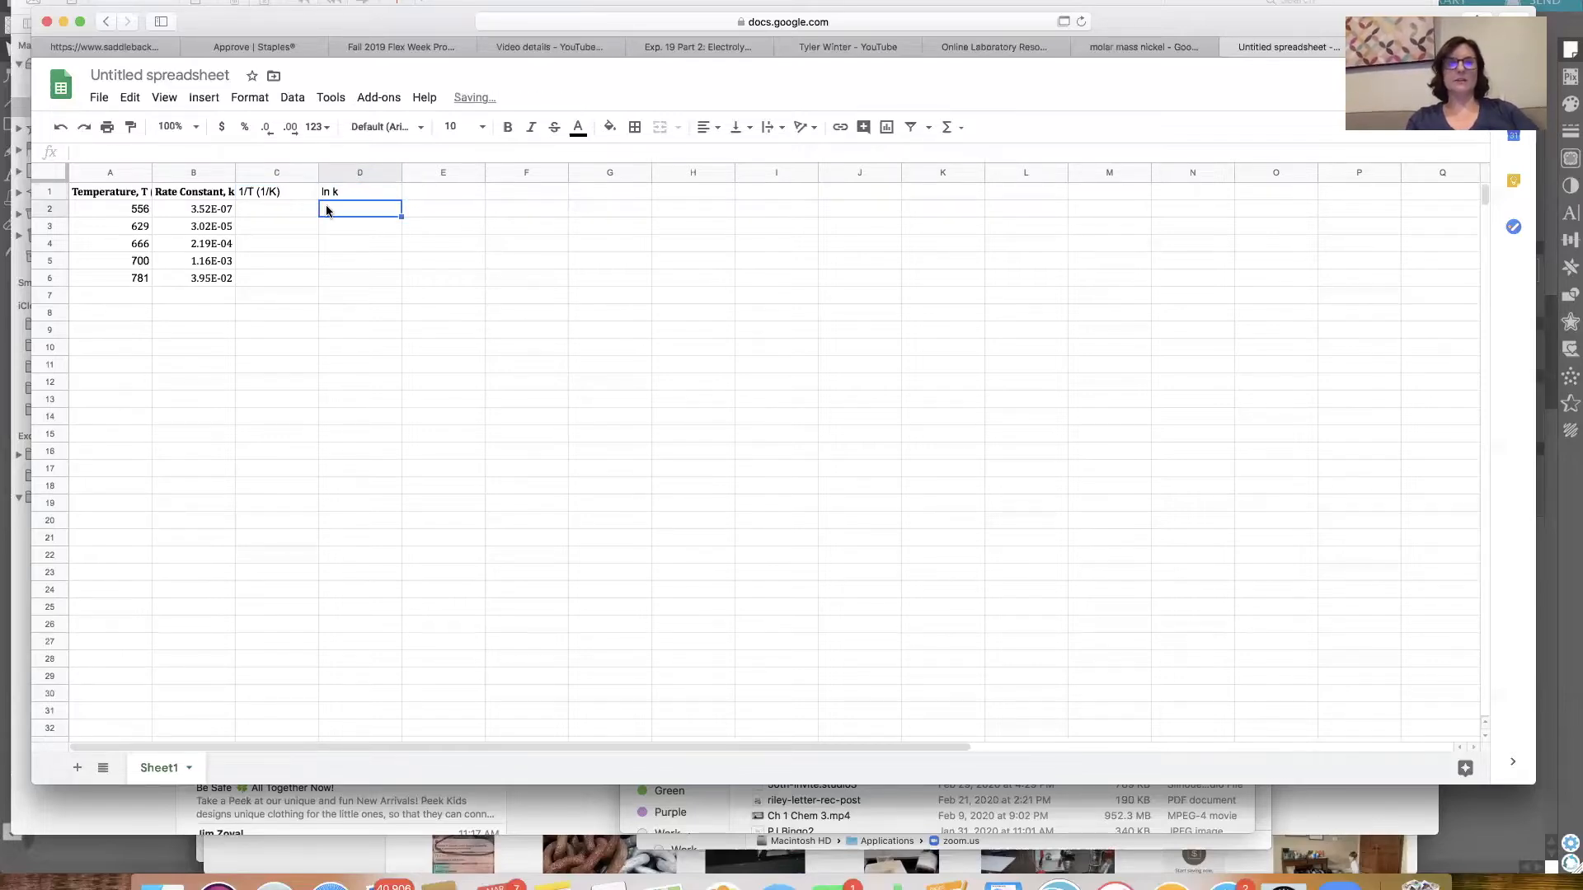
Calculate the reciprocal temperature in C2 with =1/A2 and fill the formula down to C6.
left_click(264, 208)
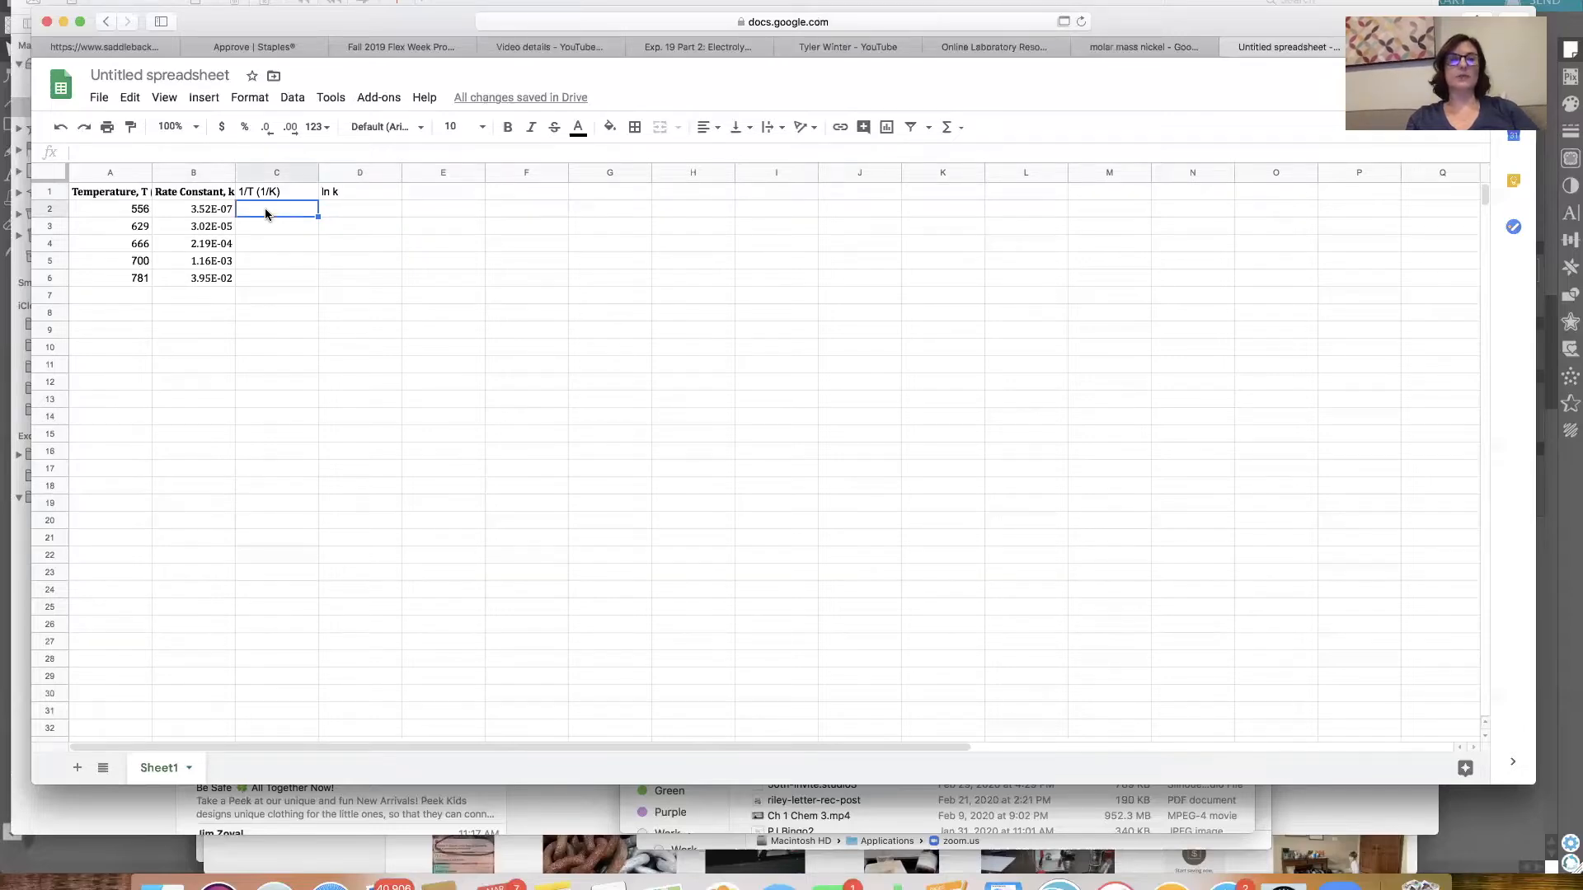
double_click(249, 206)
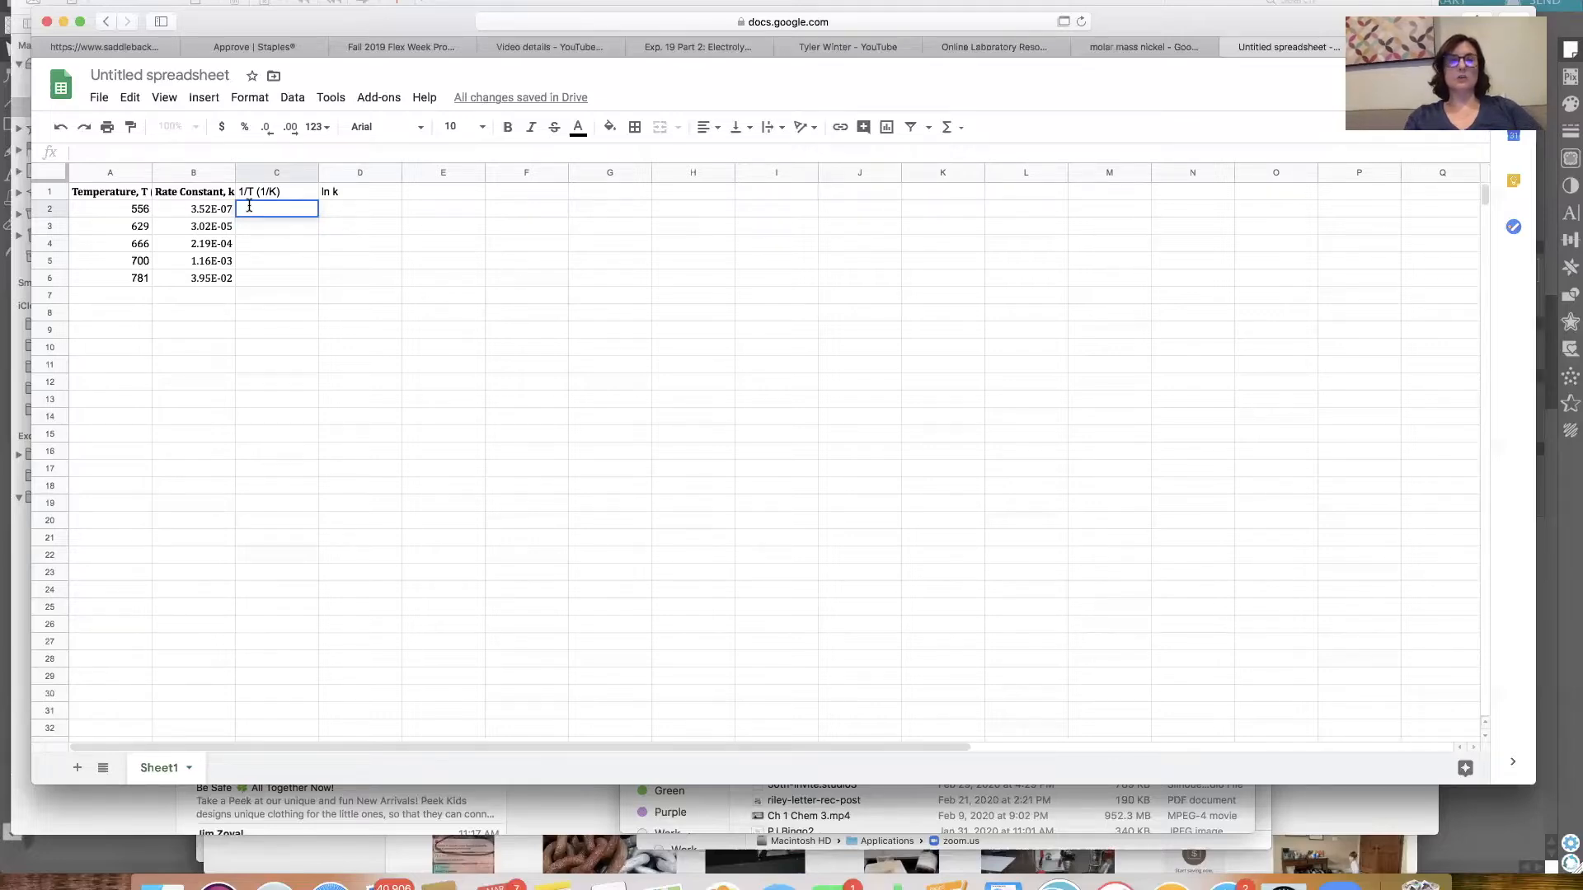
type("=")
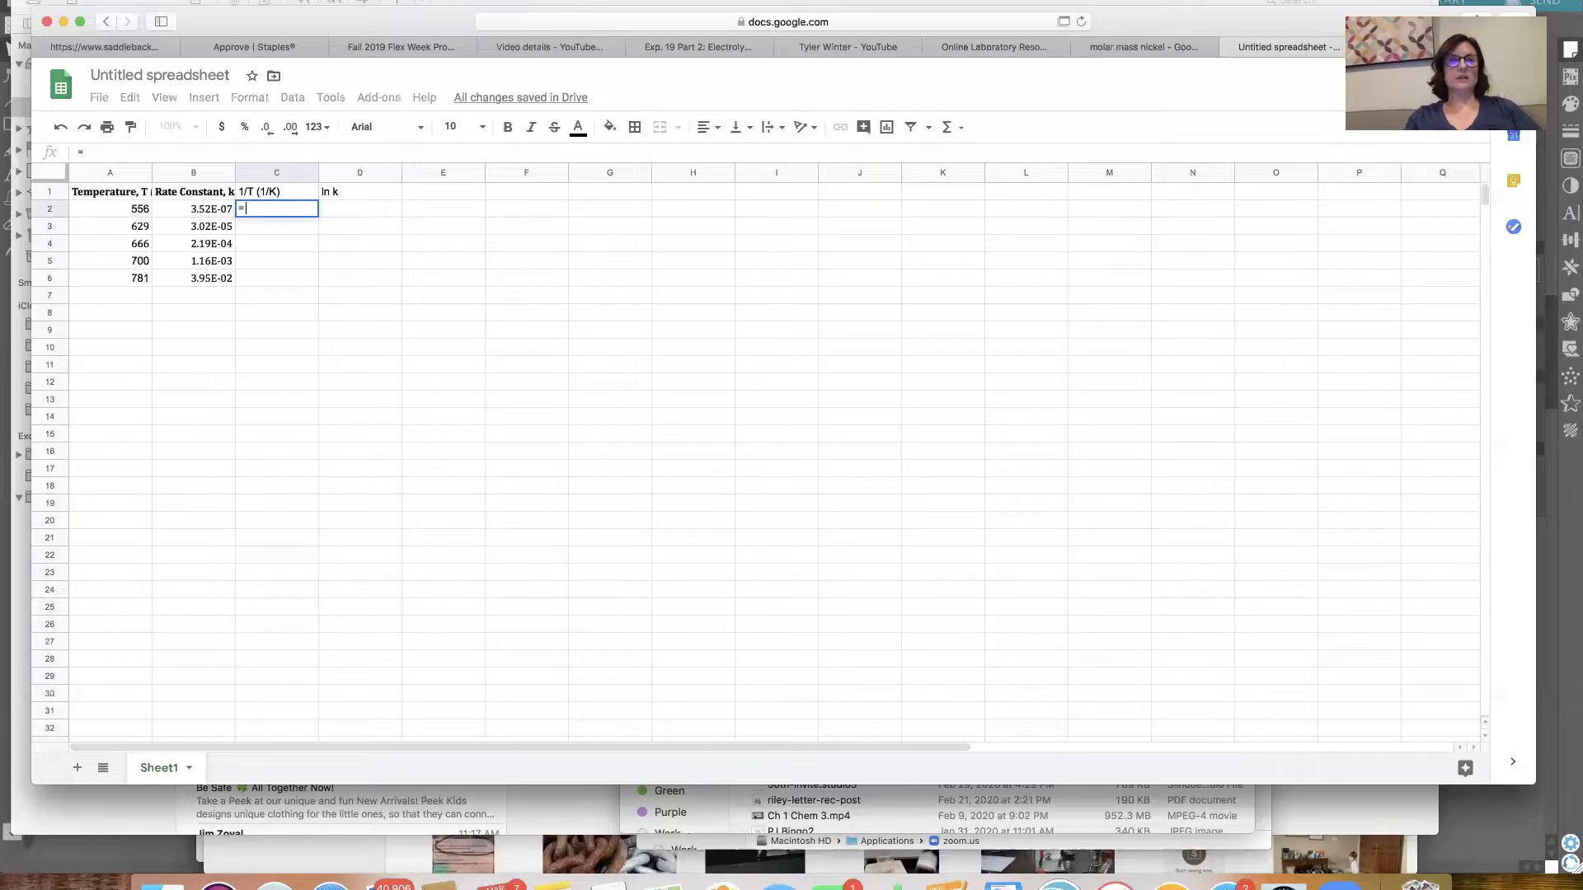
type("1/")
left_click(137, 212)
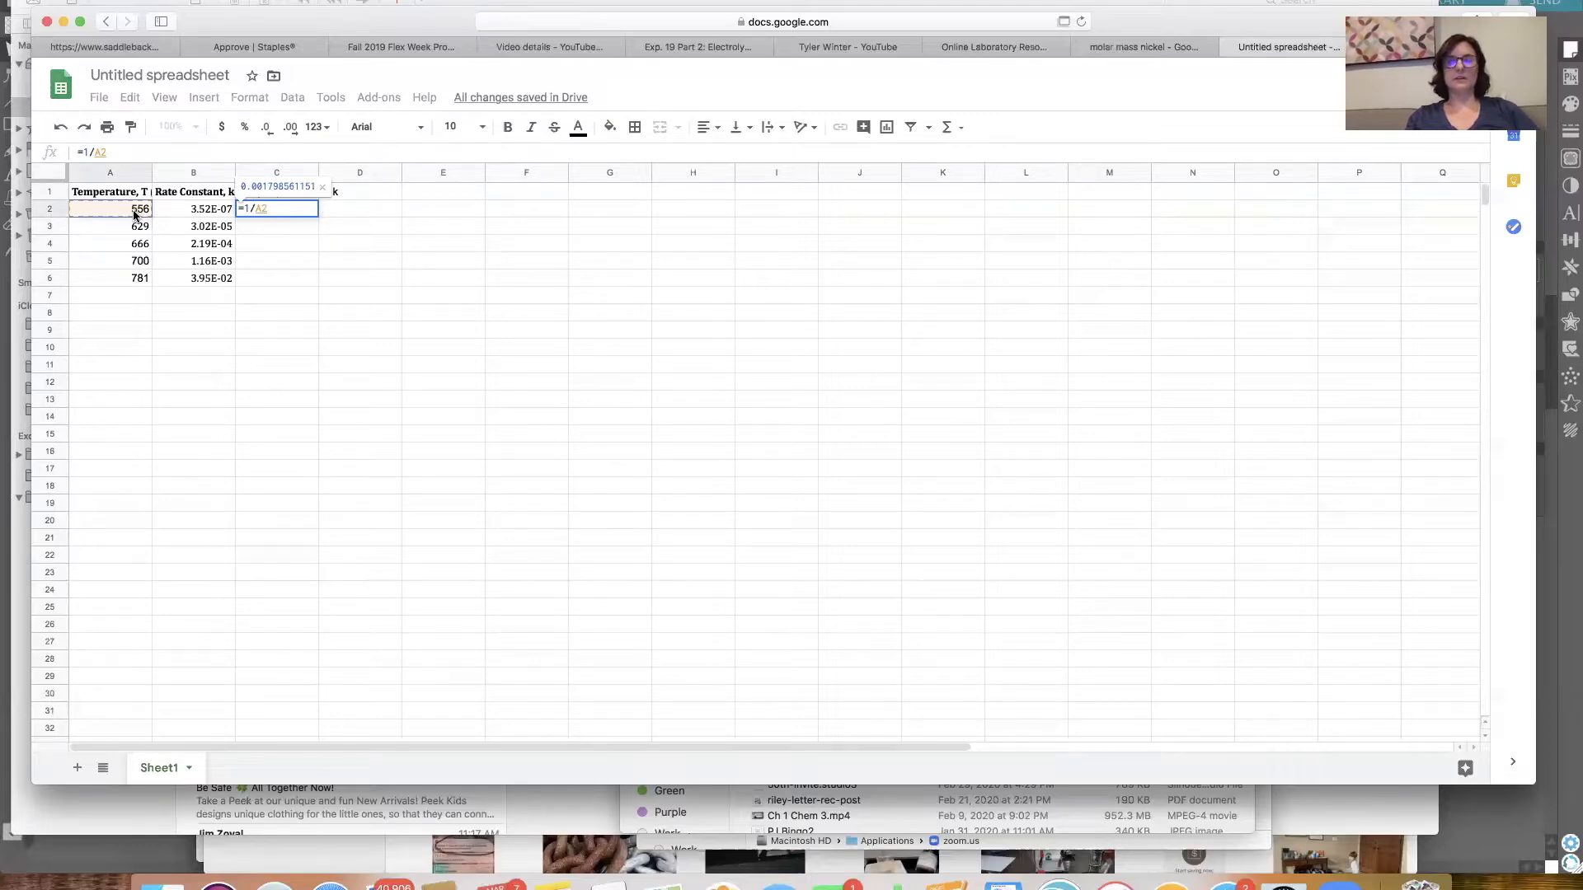
key("Return")
left_click(270, 210)
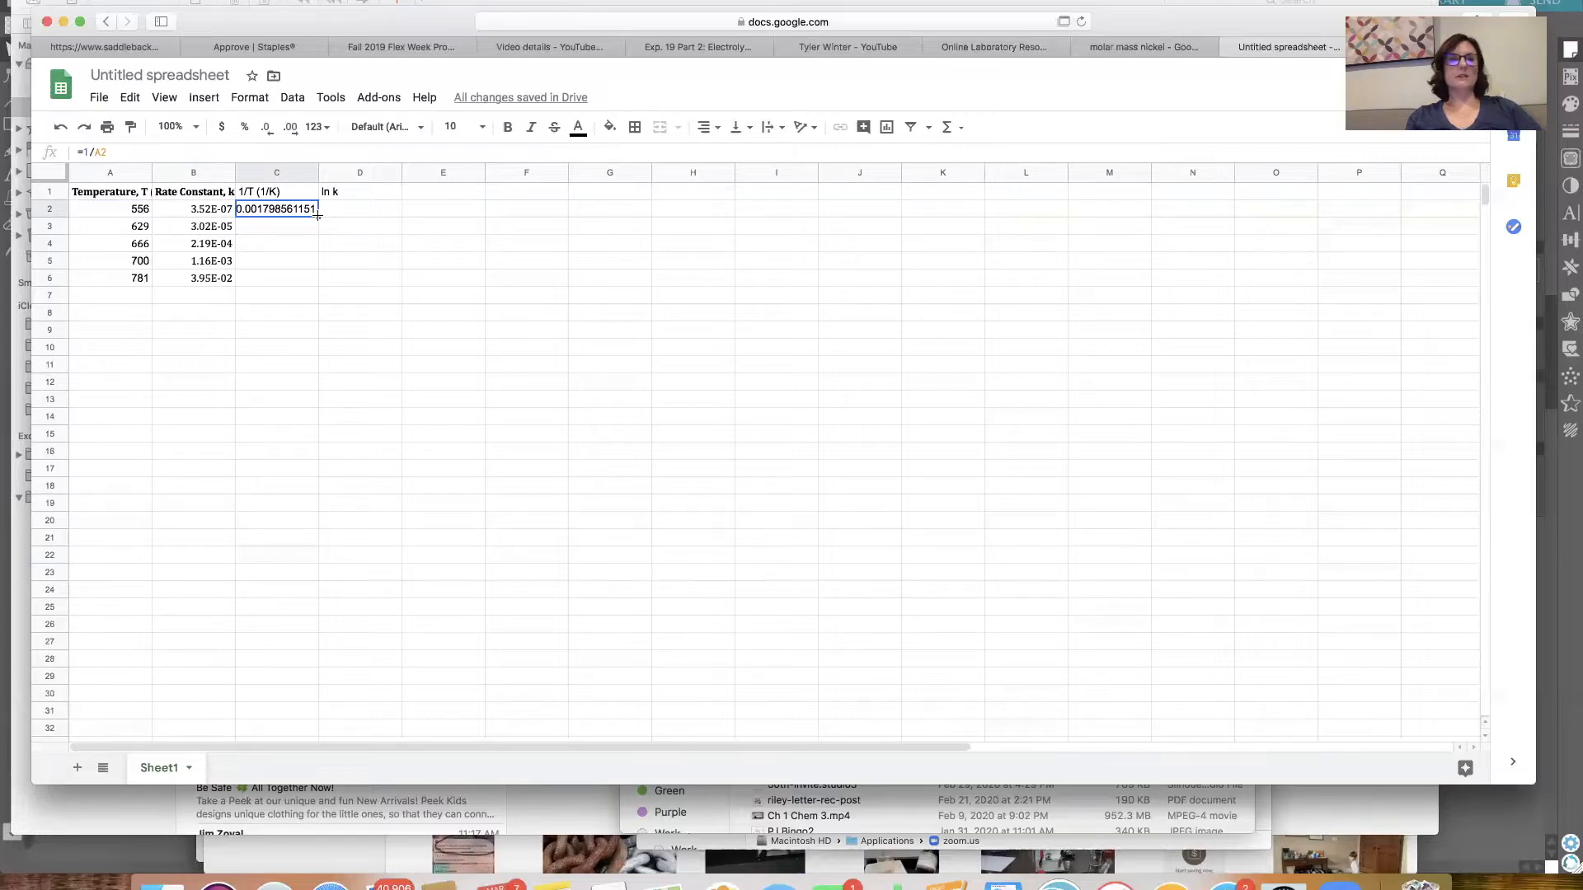
left_click_drag(317, 216, 314, 280)
left_click_drag(138, 212, 141, 279)
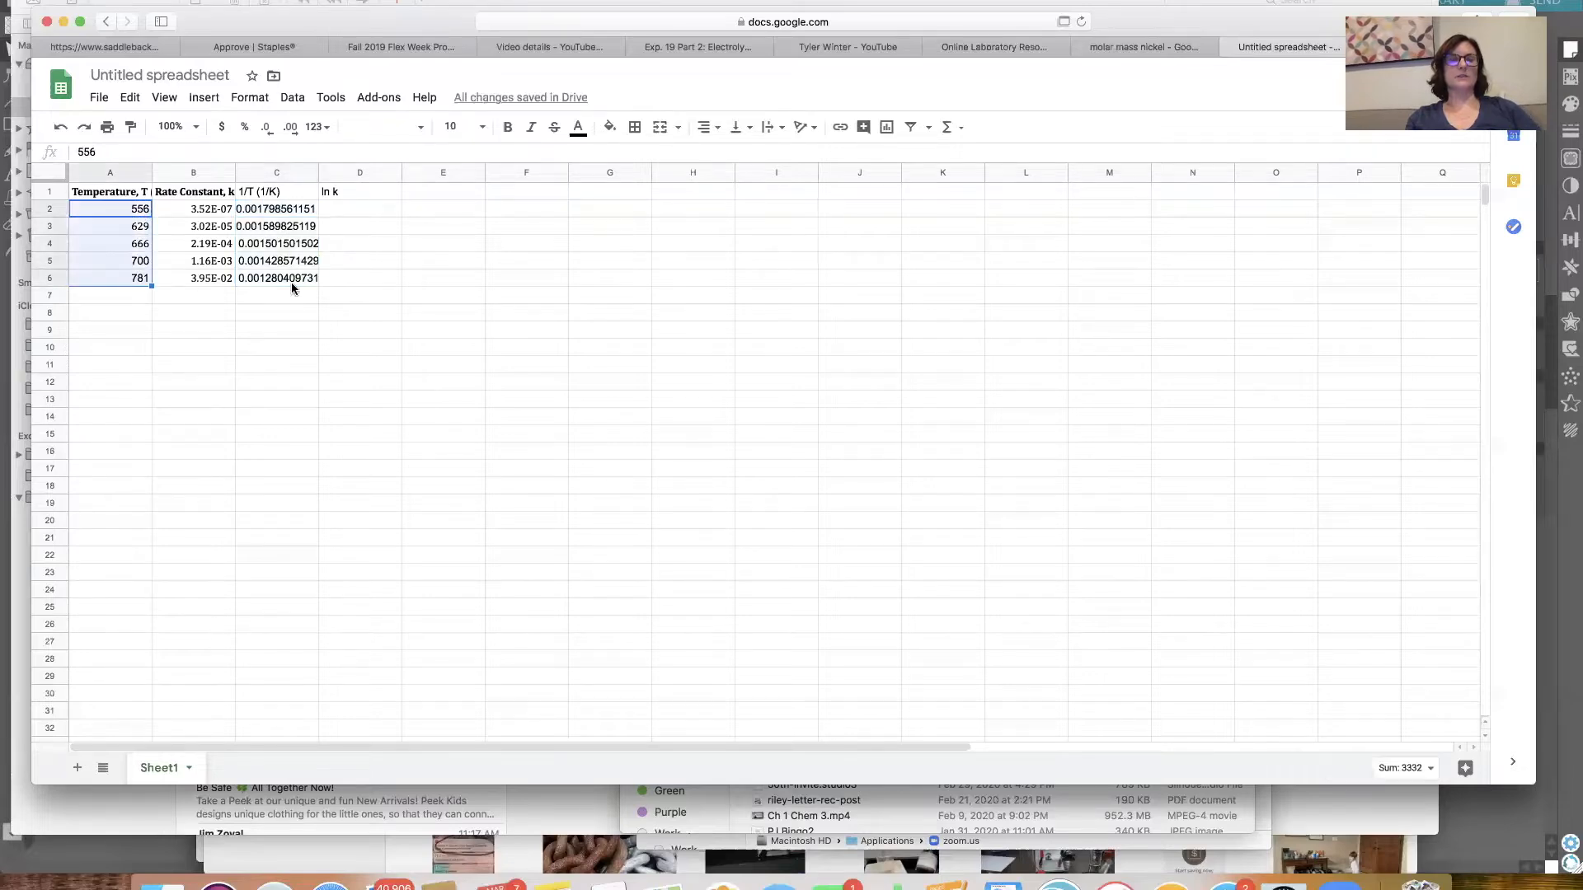
Calculate the natural log of the rate constant in D2 with =ln(B2) and fill the formula down to D6.
left_click(365, 207)
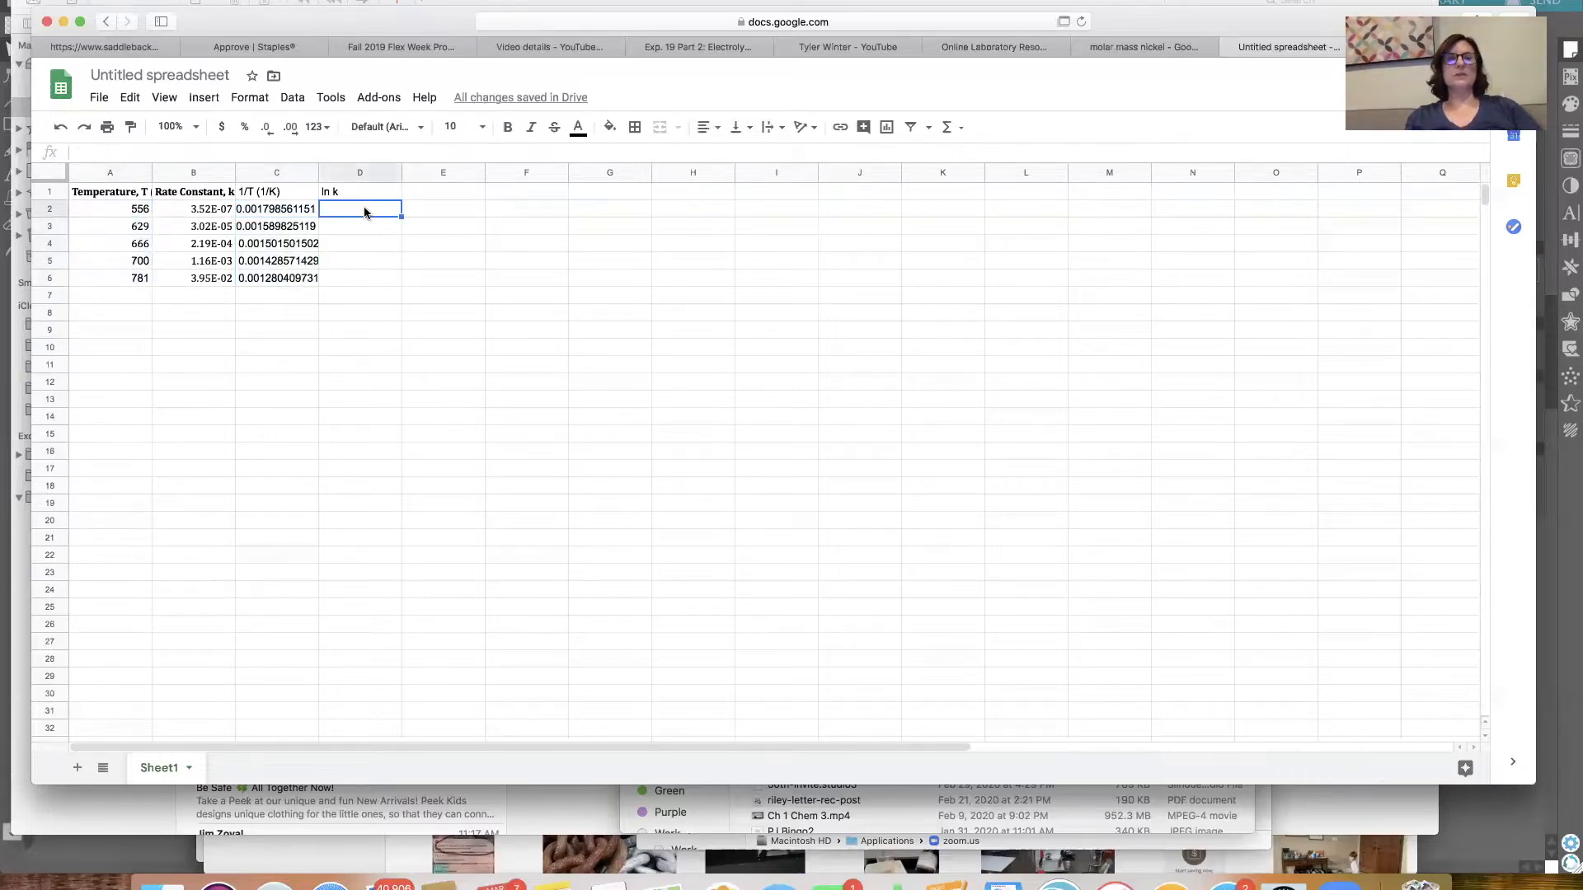
double_click(363, 208)
type("=")
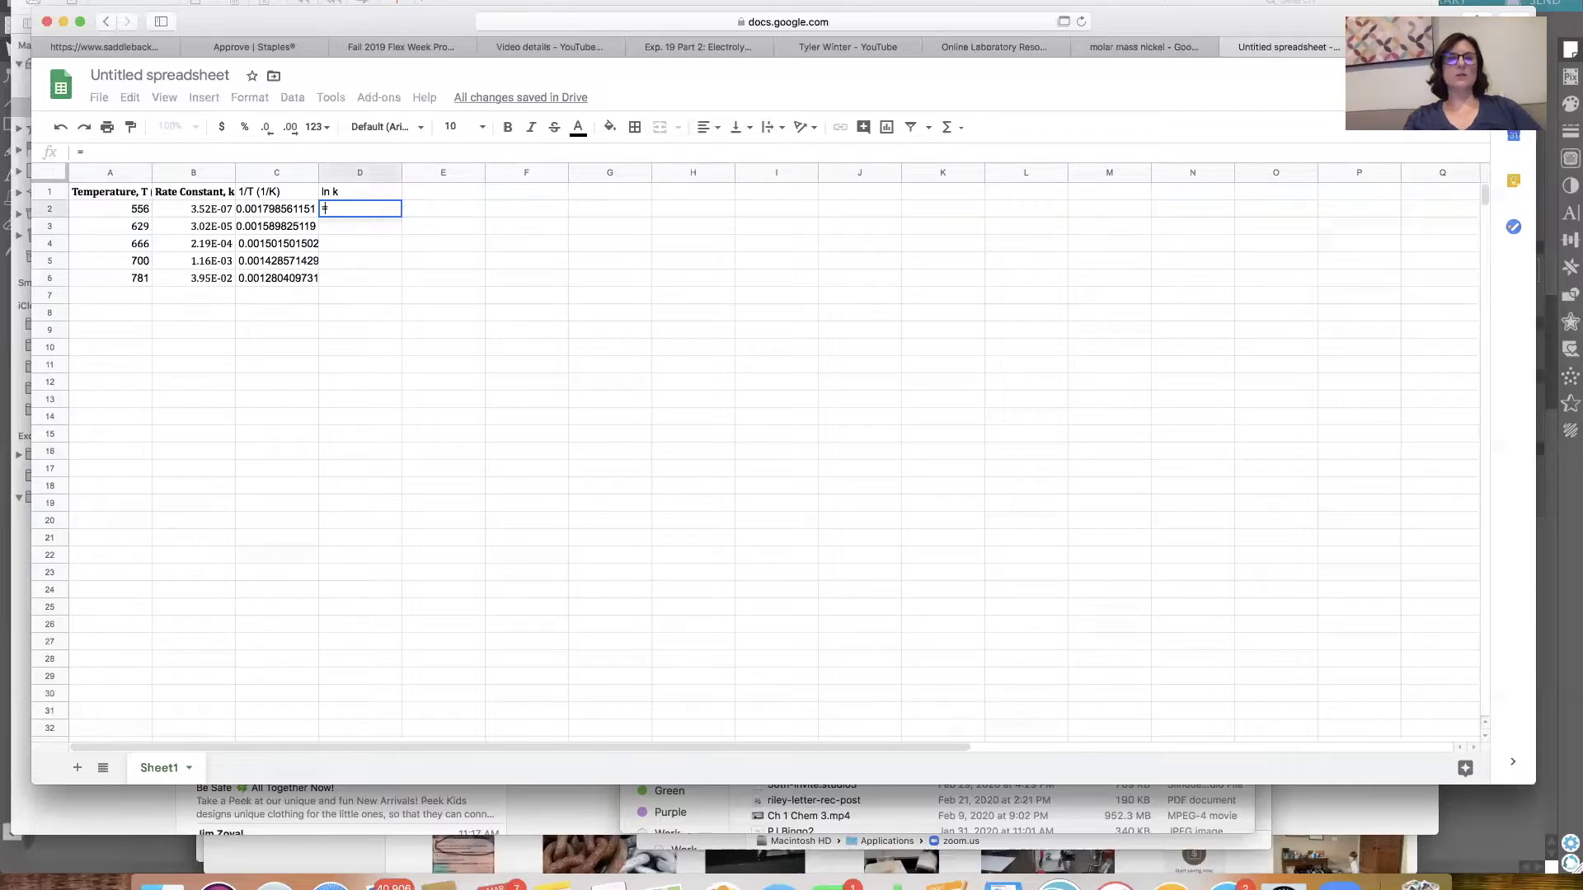
type("ln(")
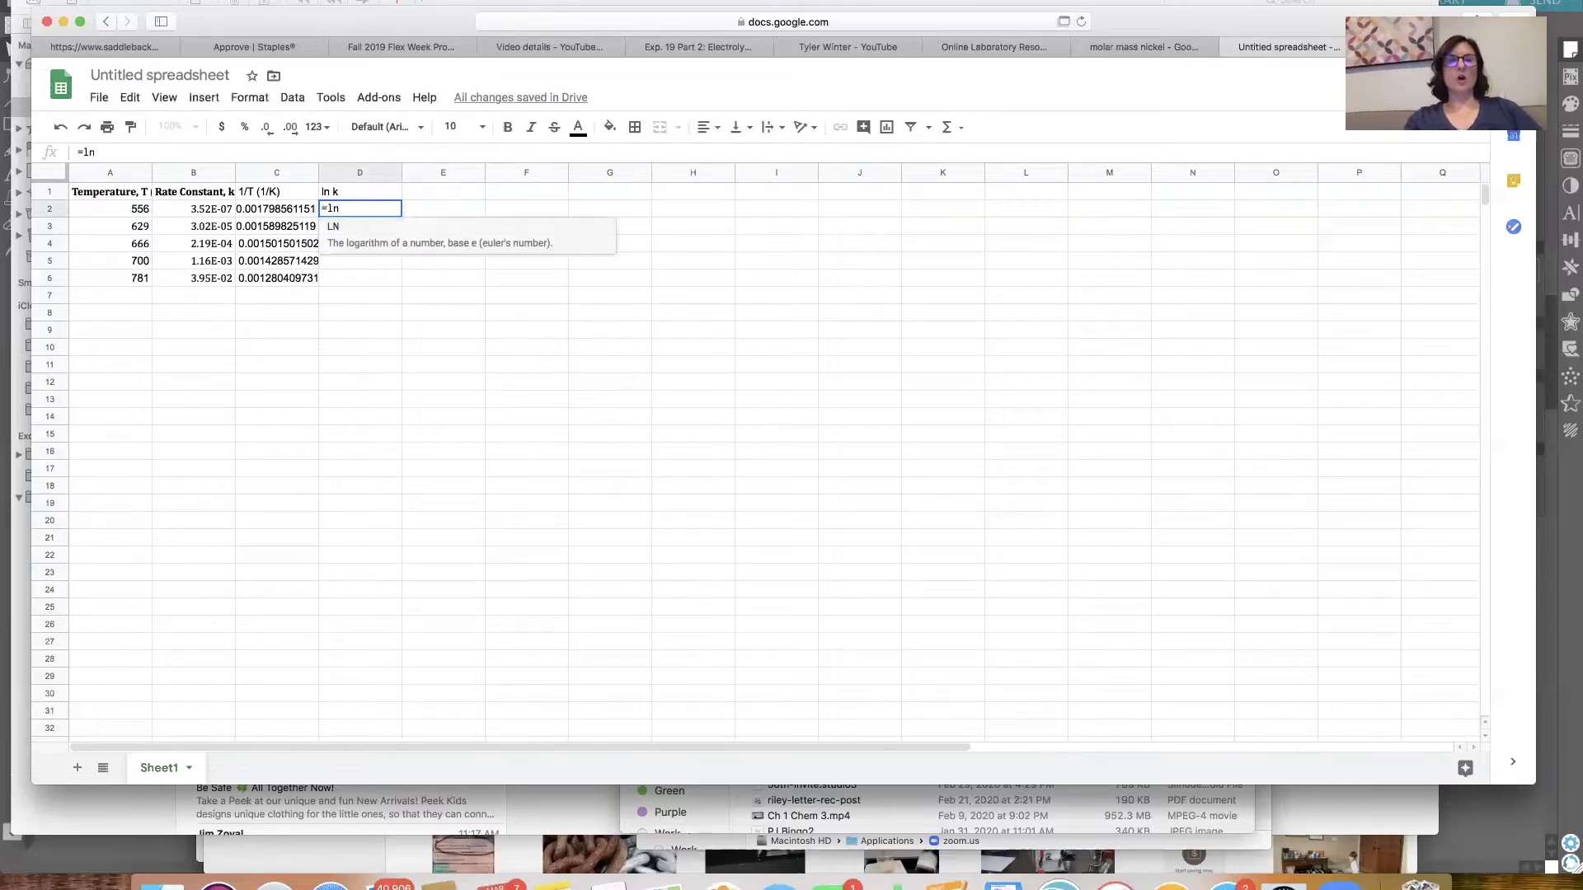
left_click(202, 211)
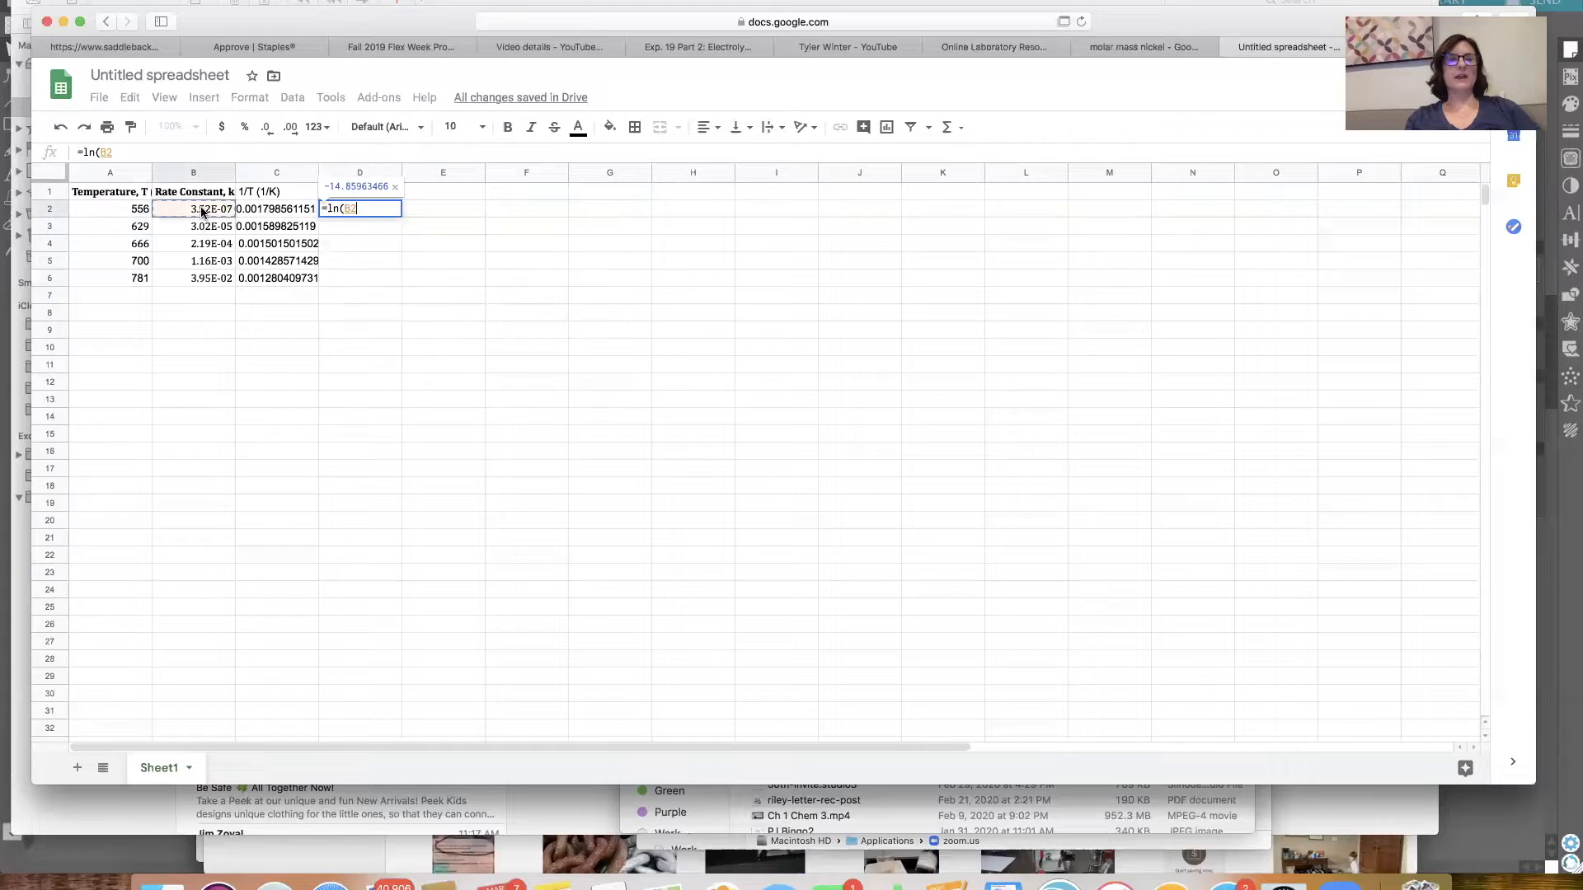
type(")")
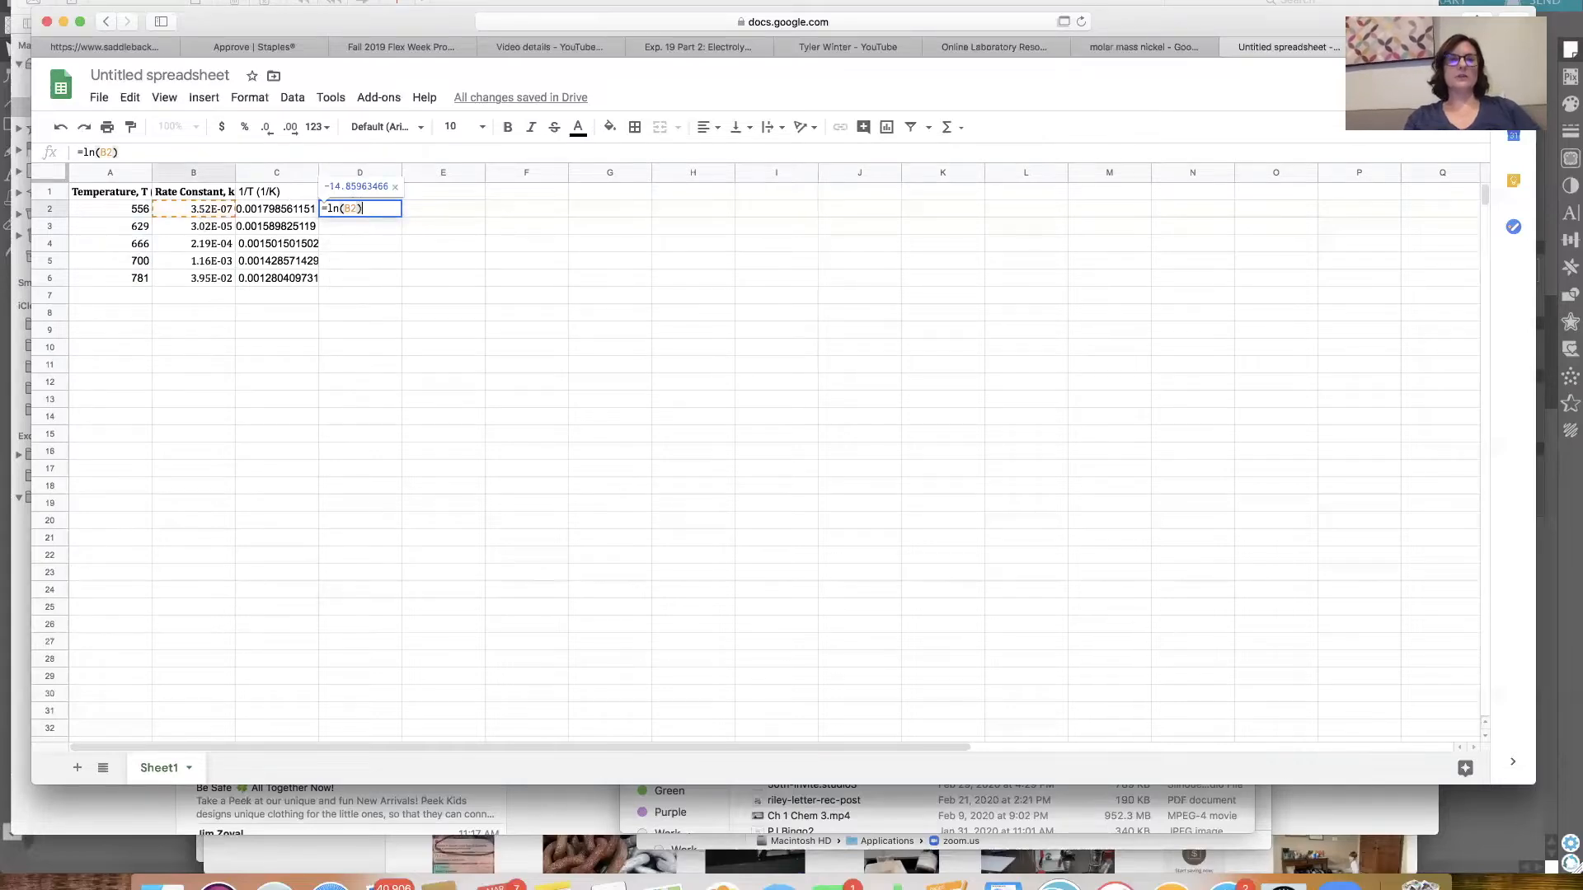
key("Return")
left_click(381, 211)
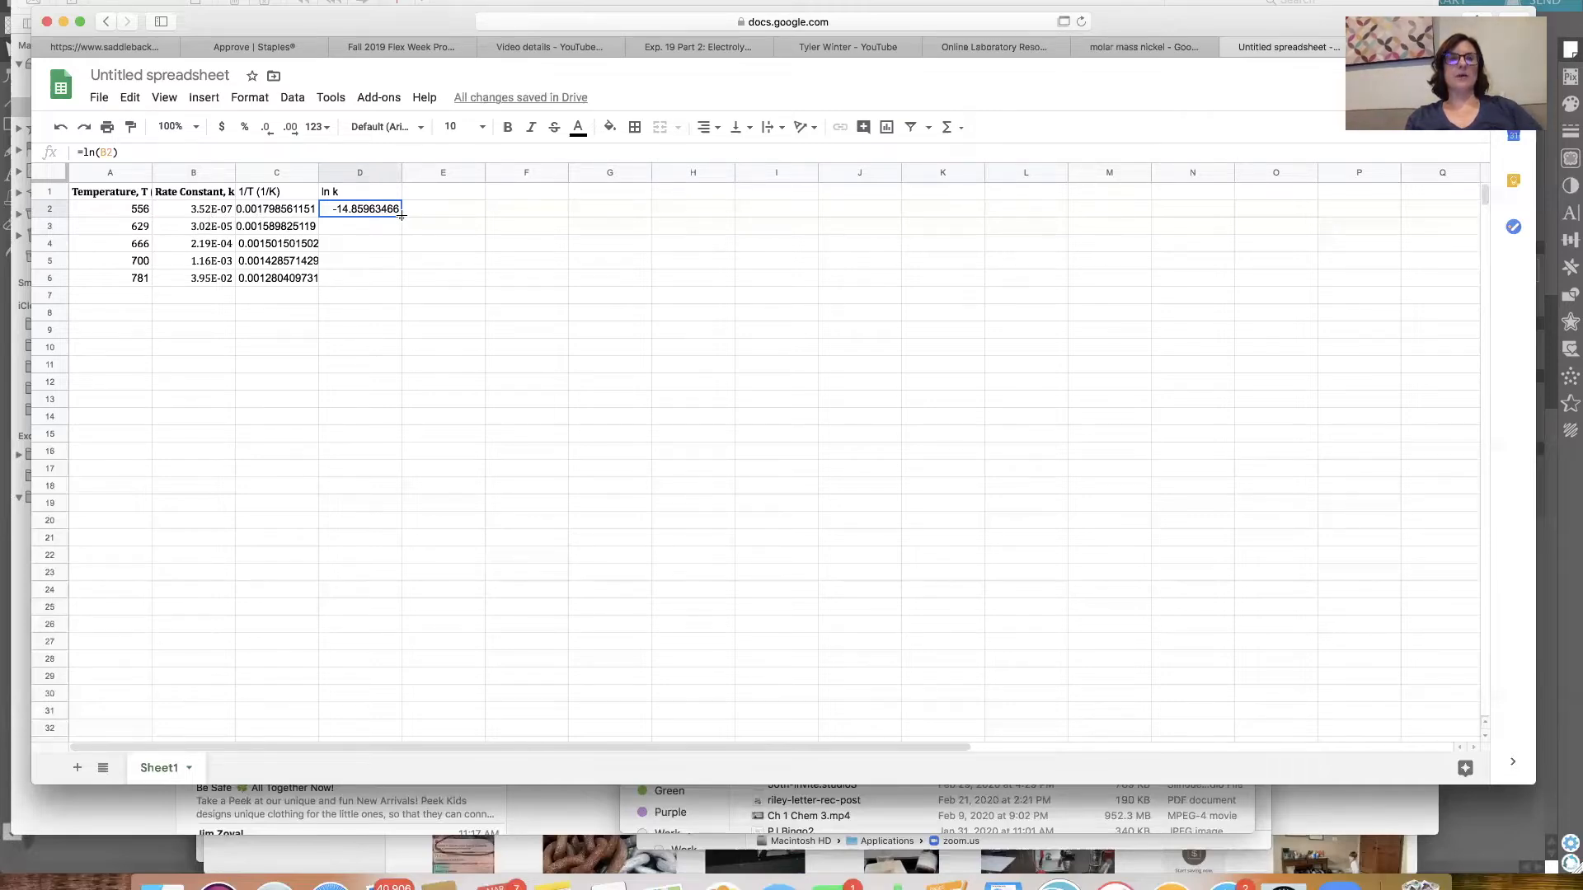
left_click_drag(401, 215, 395, 280)
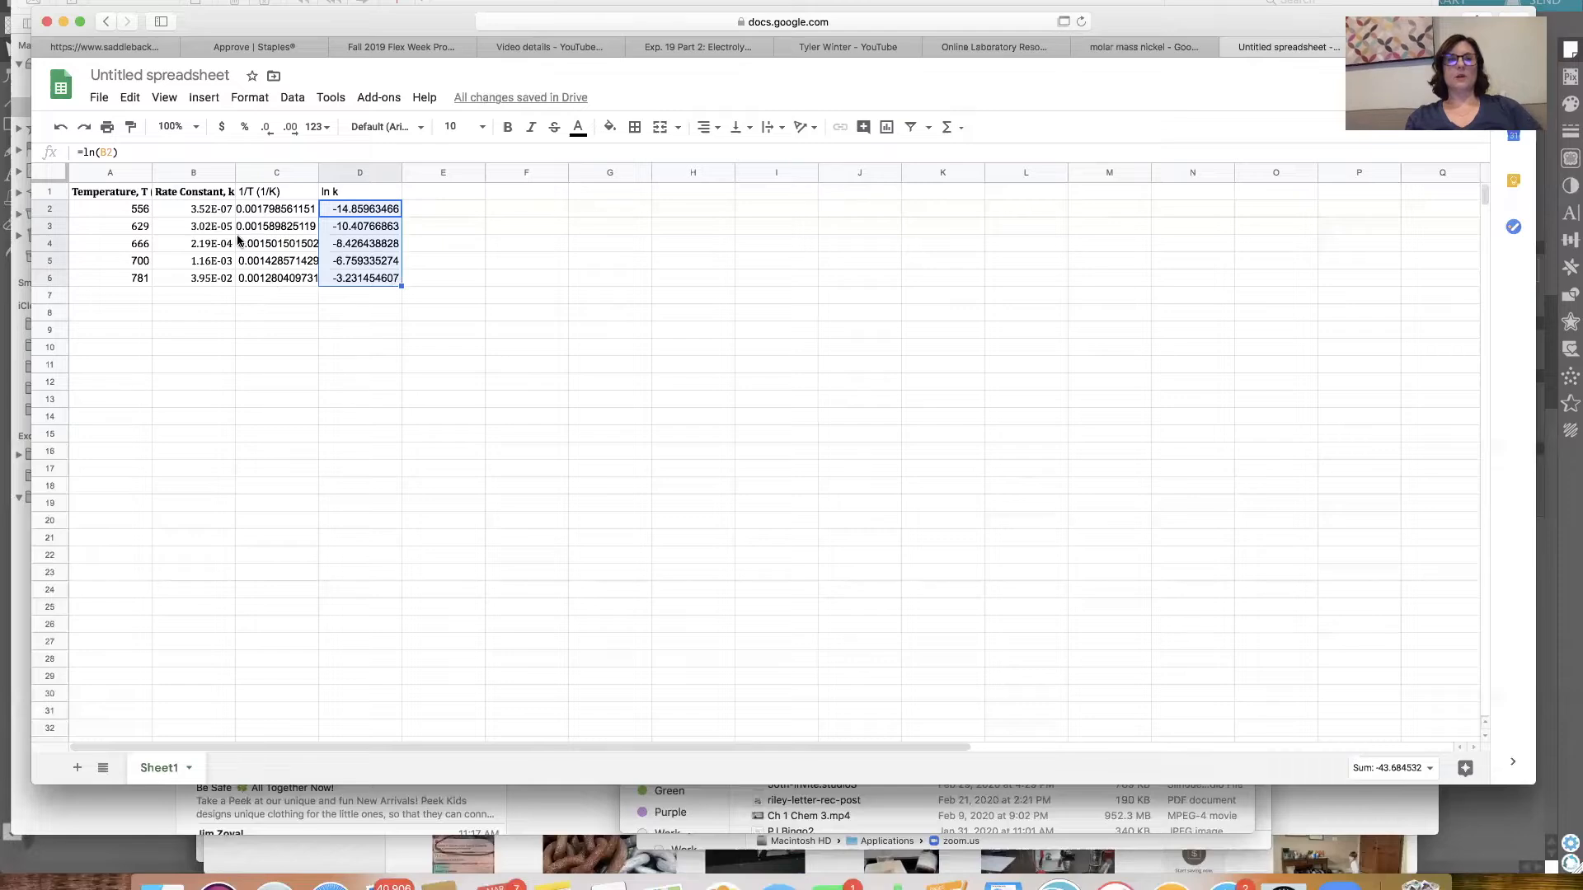
Create a scatter chart from C2:D6 and place it just below the data table.
left_click(262, 214)
left_click_drag(263, 214, 349, 285)
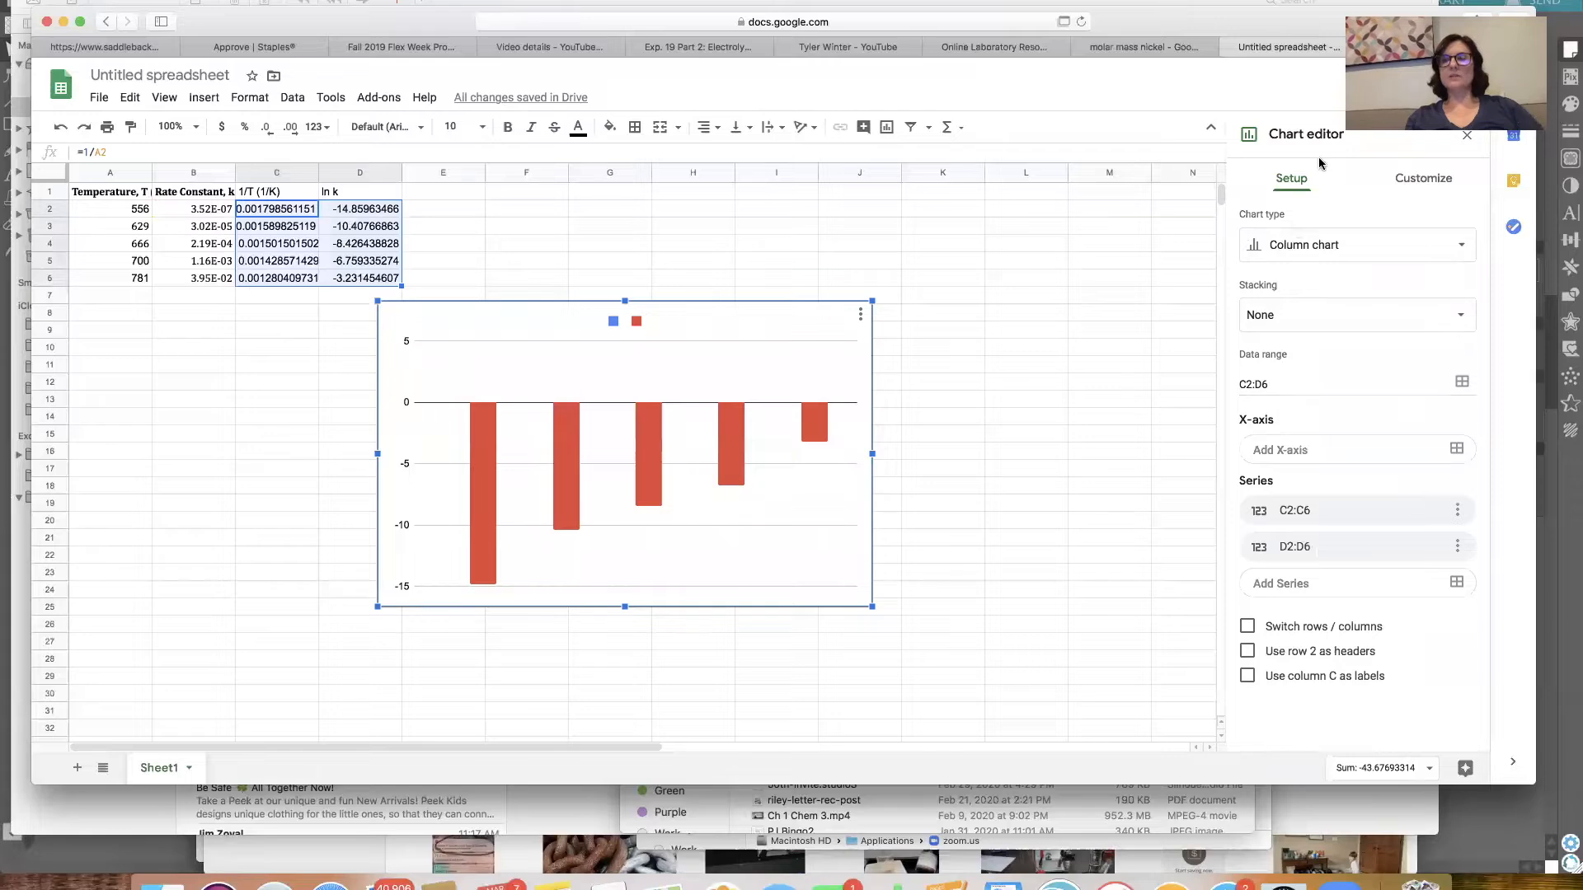
left_click(1345, 247)
scroll(1323, 390, "down", 2)
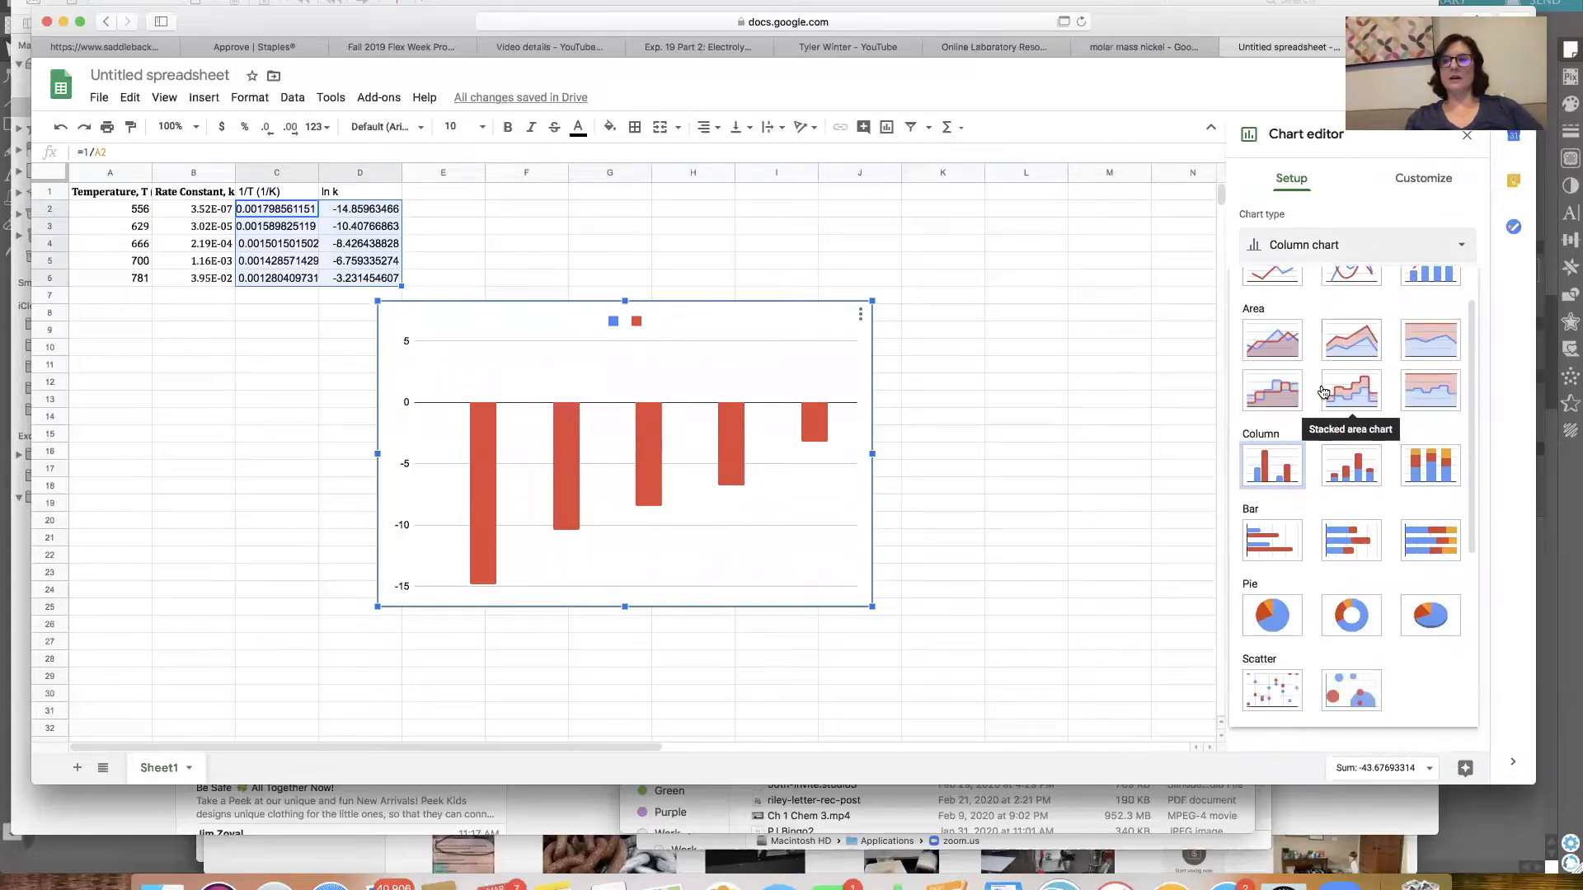
scroll(1323, 390, "down", 1)
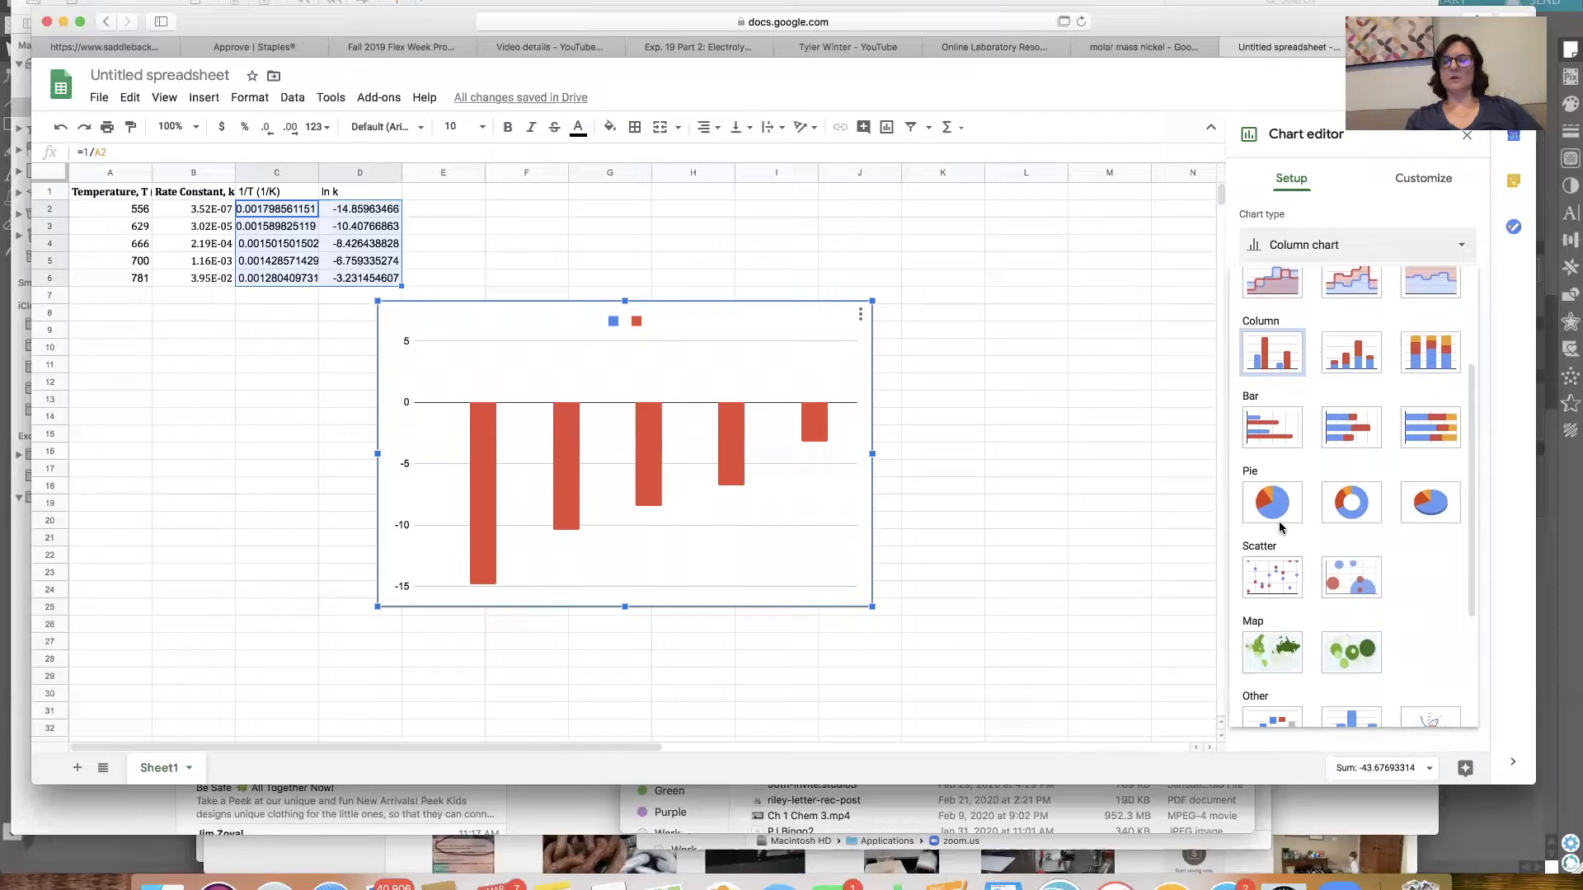
left_click(1280, 590)
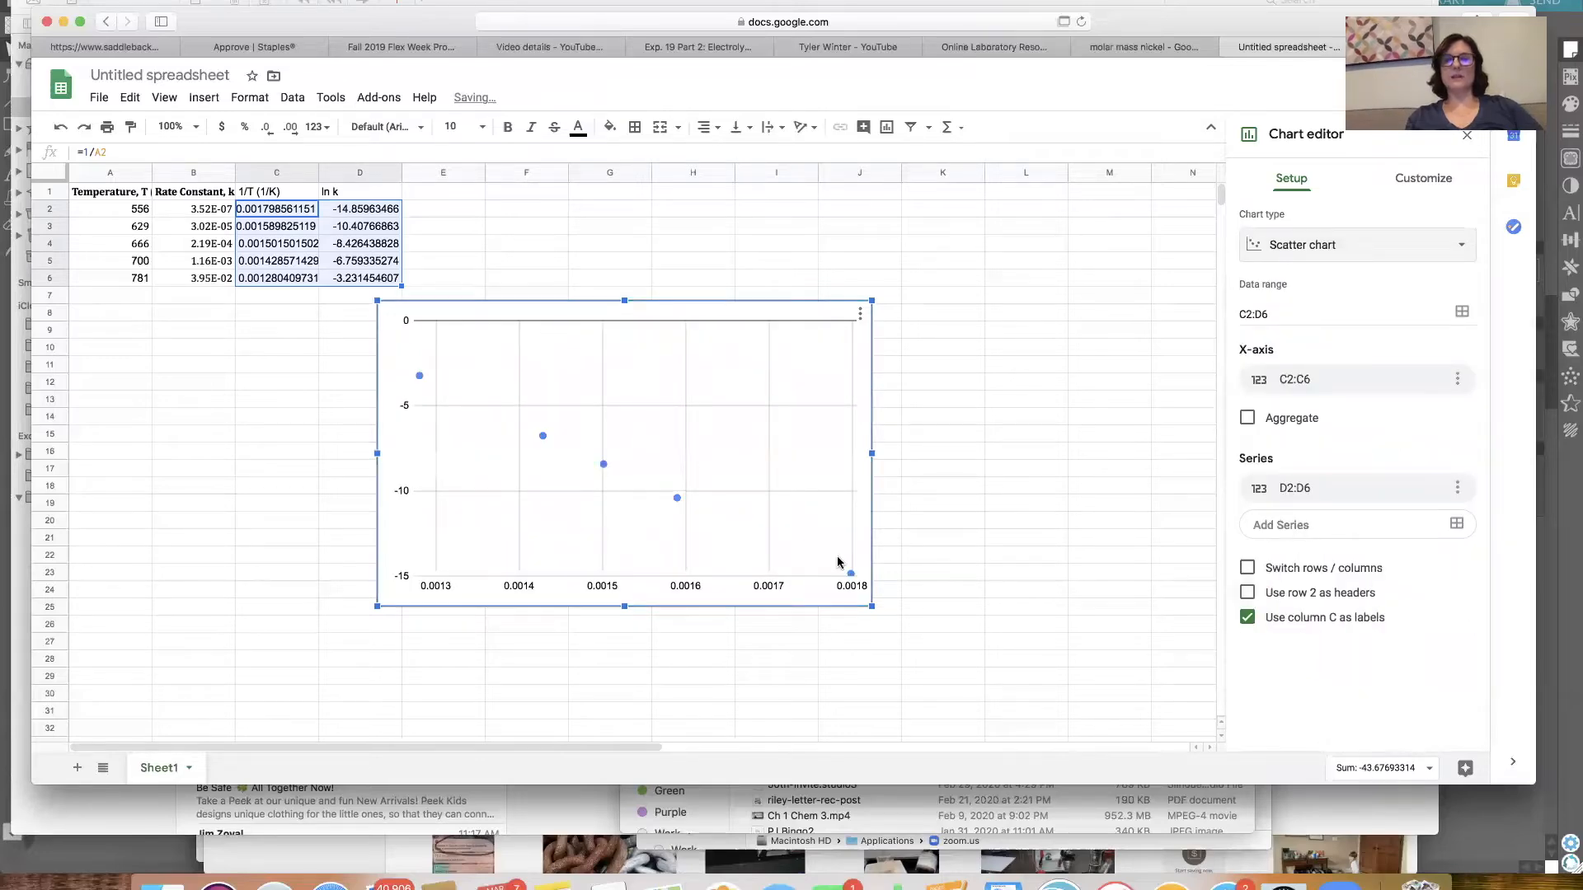
left_click_drag(771, 301, 482, 309)
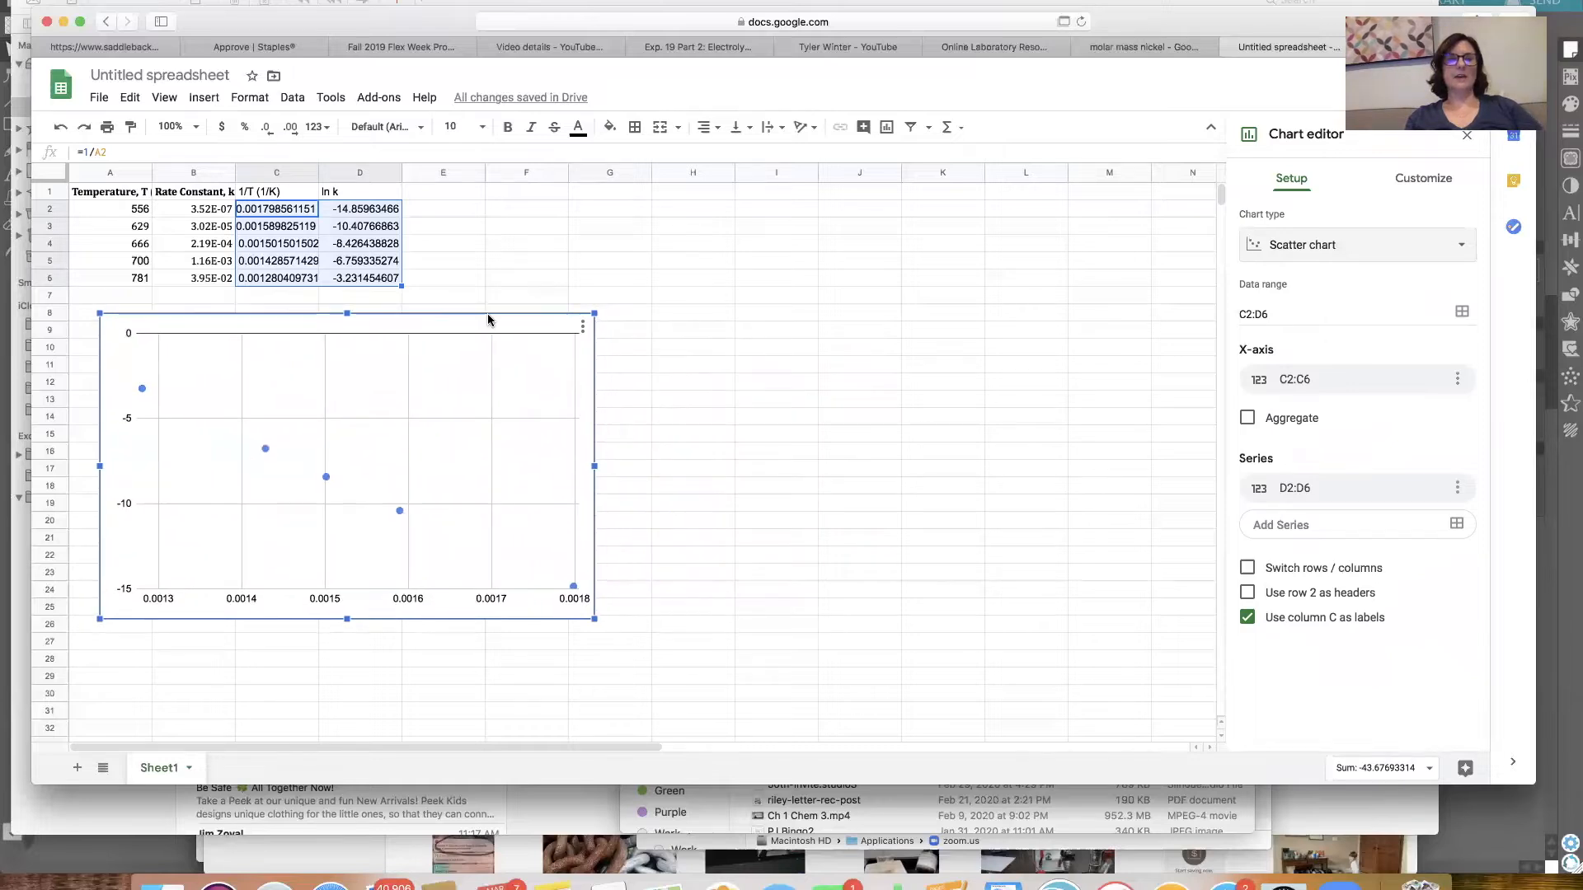
Set the chart title to "ln k as a function or 1/T for the Decomposition of HI".
left_click(1422, 181)
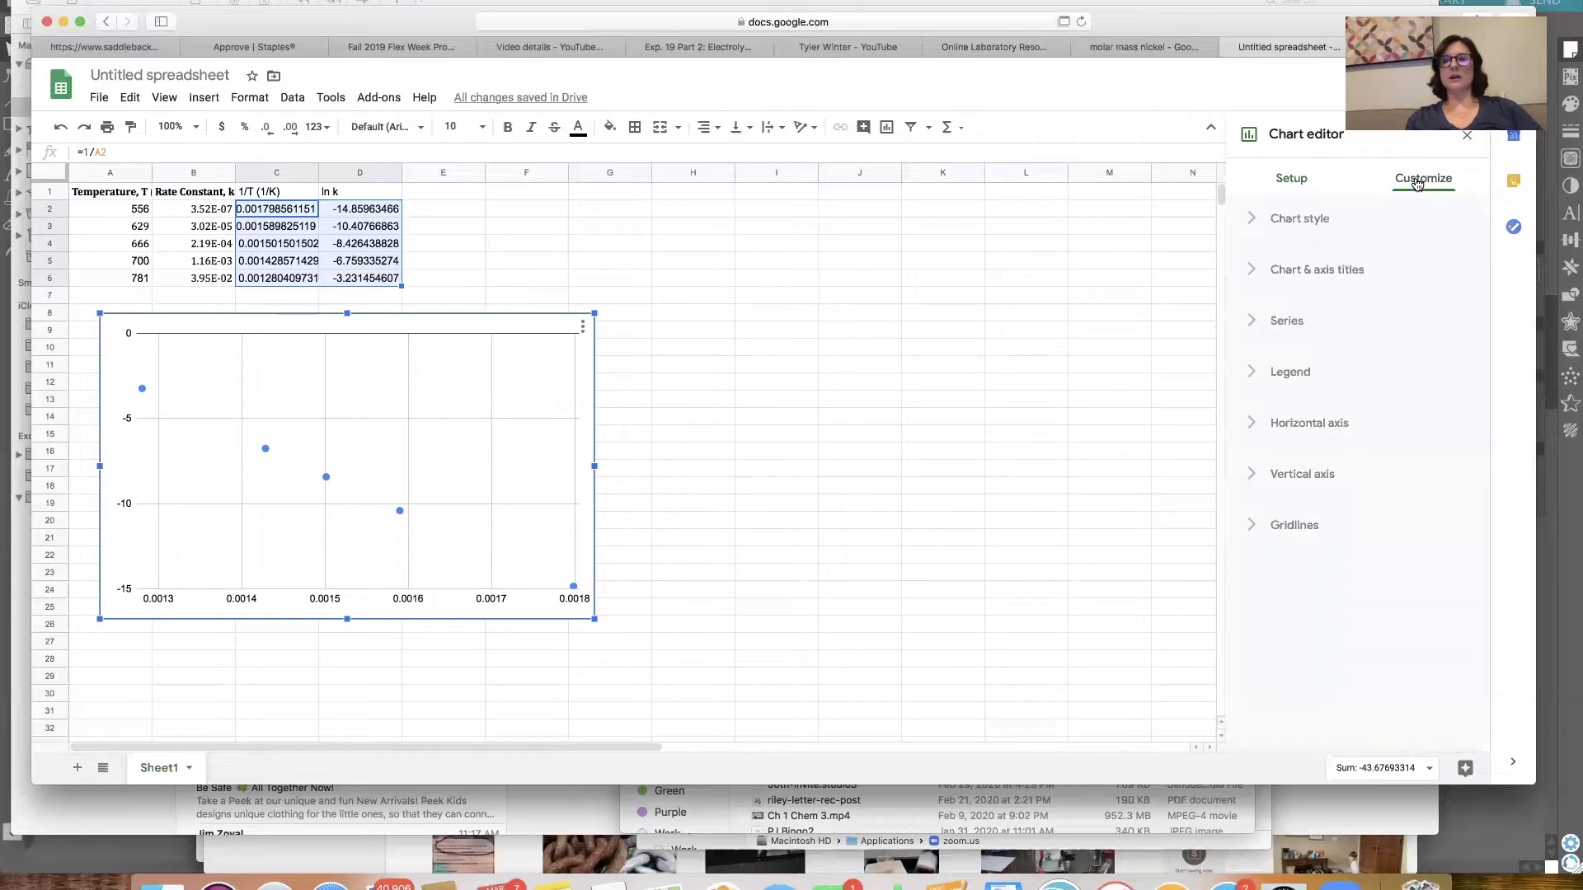
left_click(1278, 269)
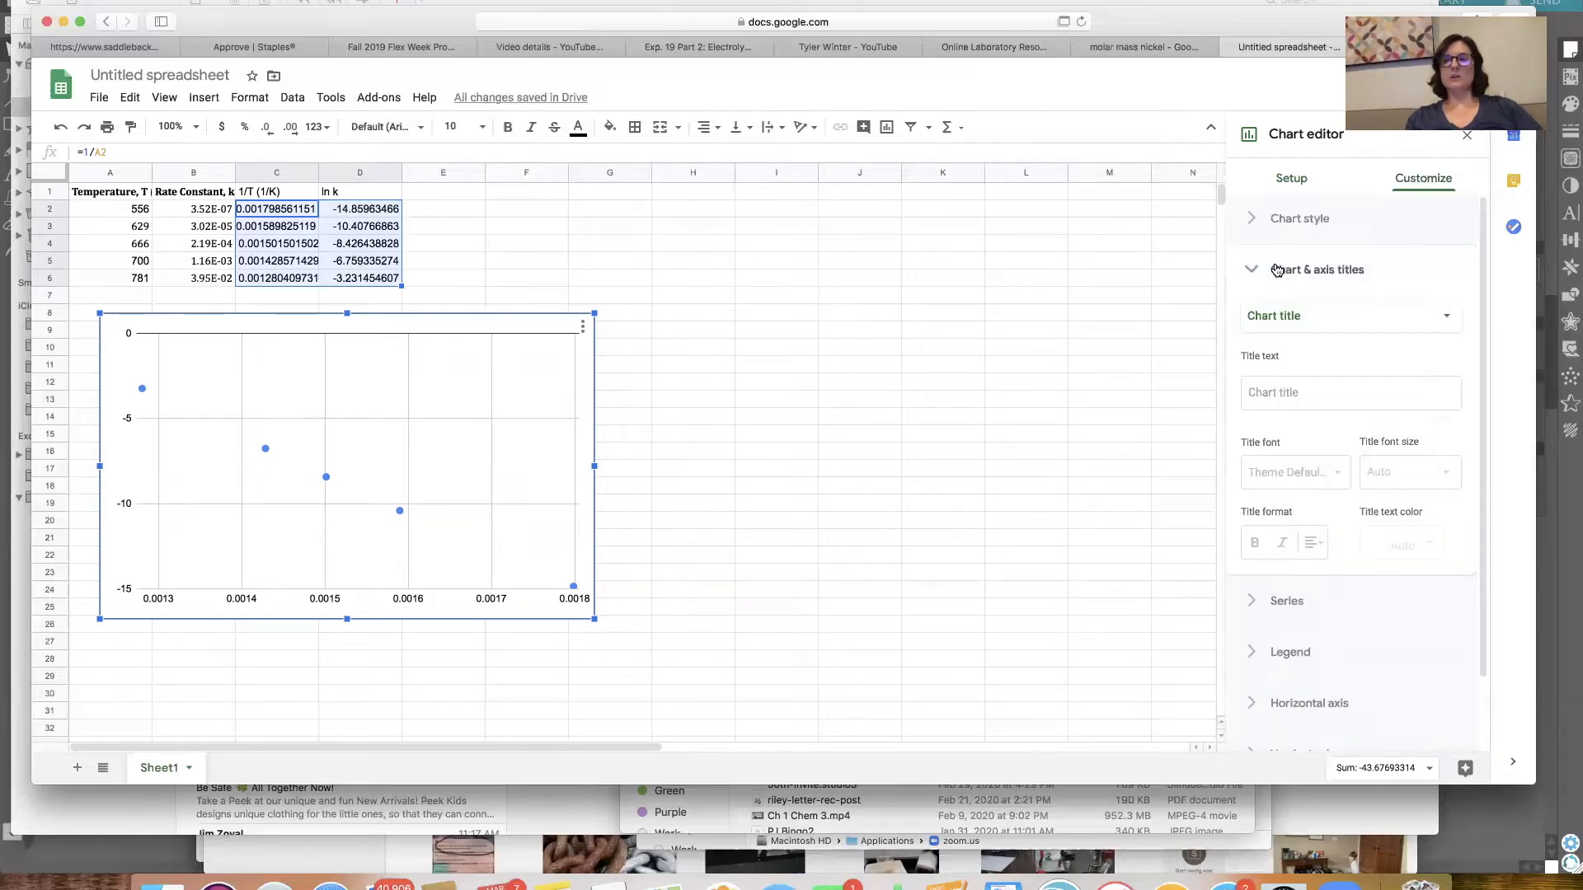
left_click(1274, 315)
left_click(1273, 317)
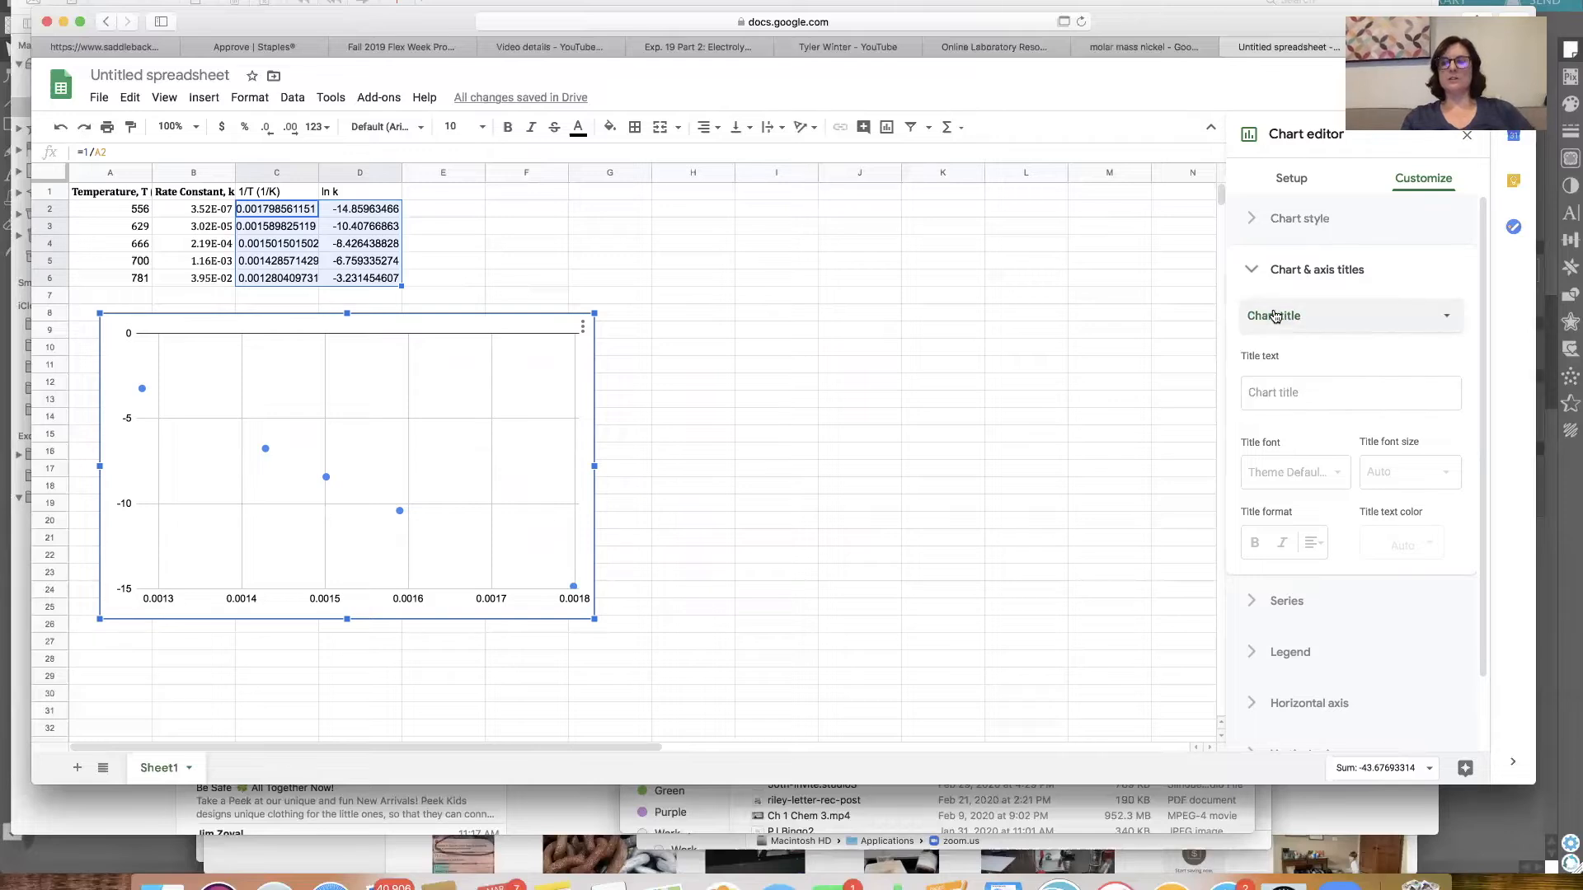
left_click(1270, 393)
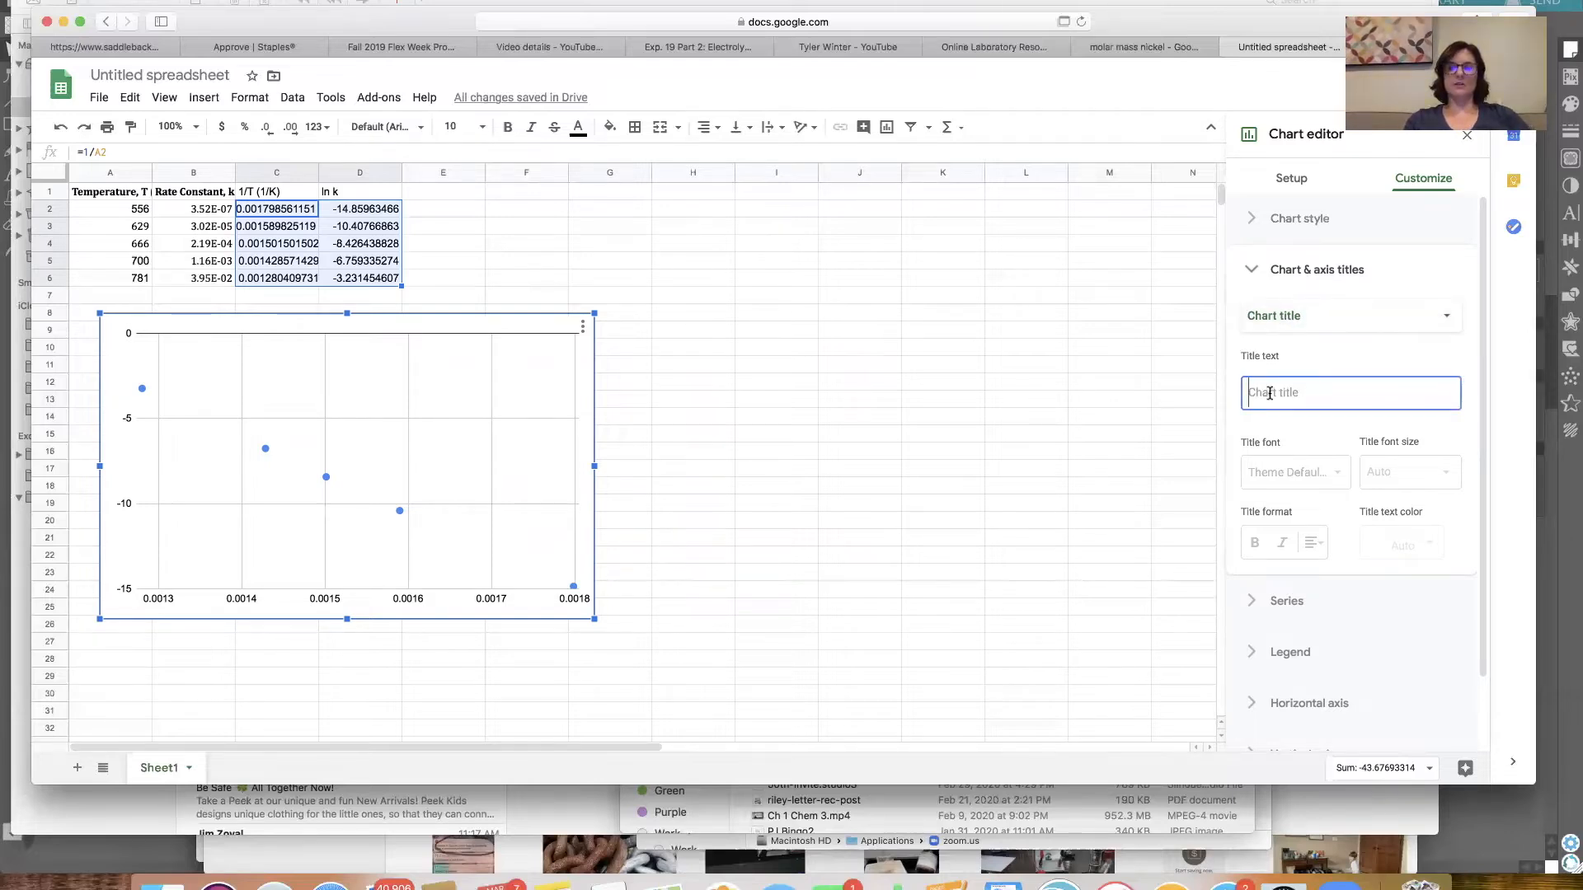
type("ln k as a function og")
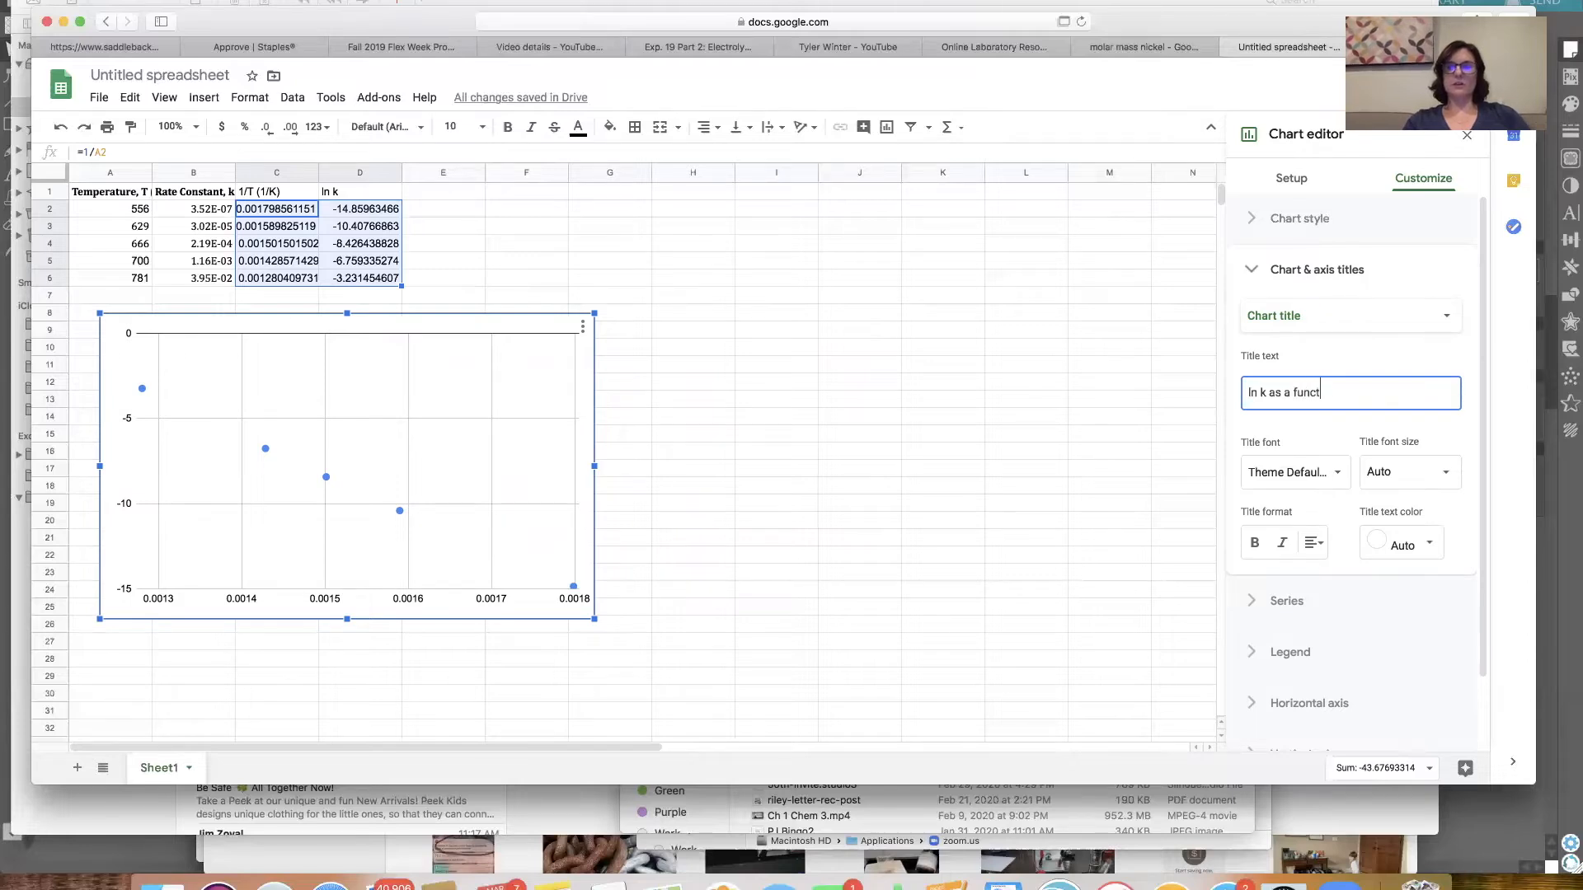
key("BackSpace")
key("BackSpace")
type("r 1/T for the Decom")
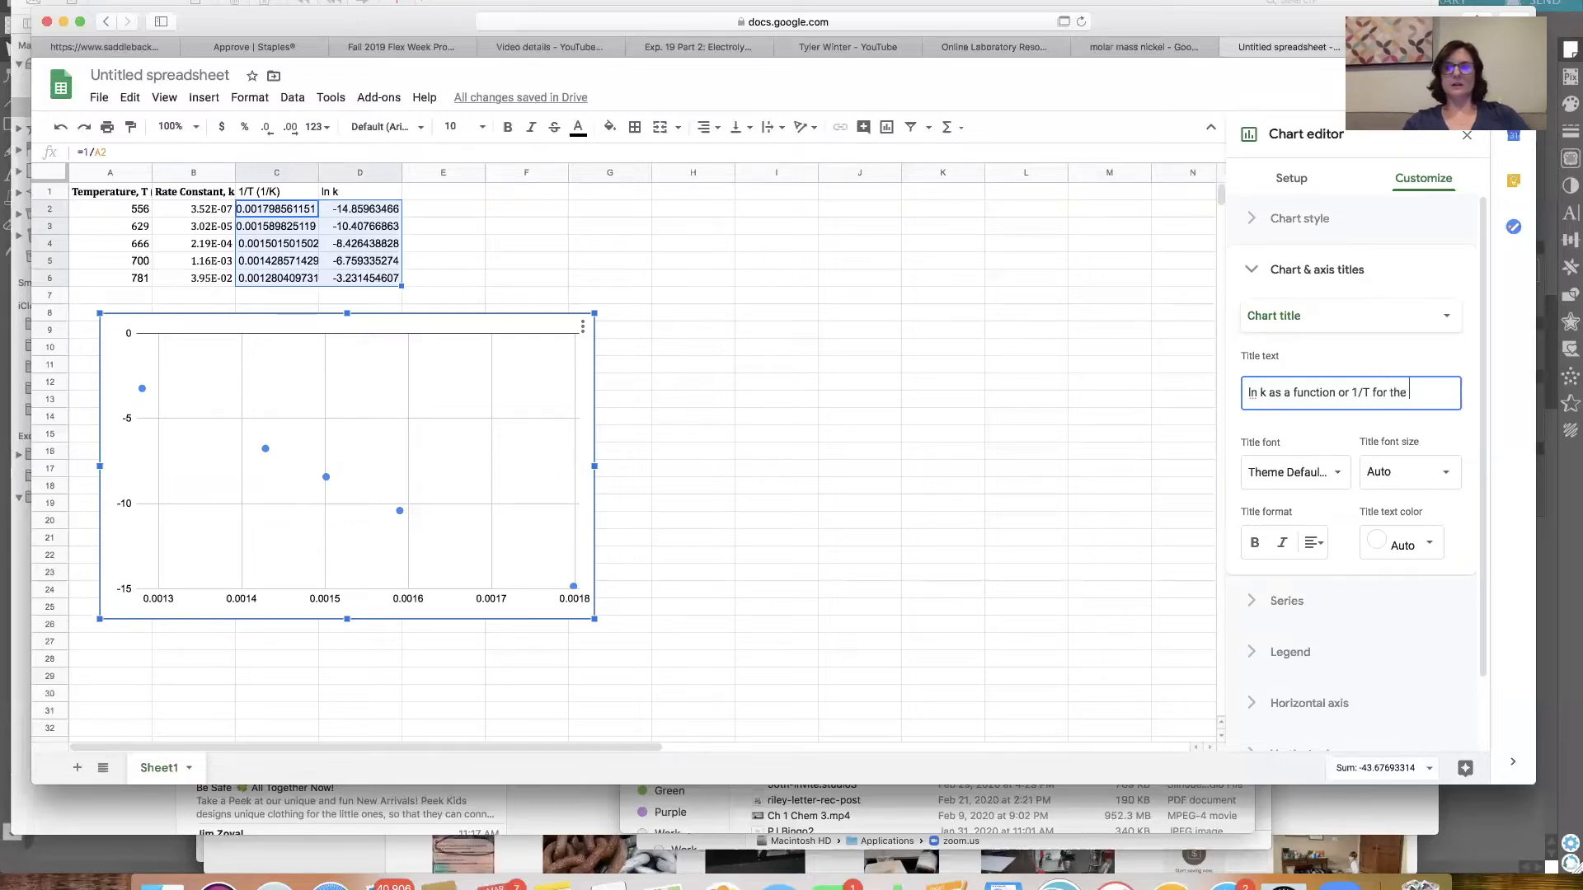
type("position o")
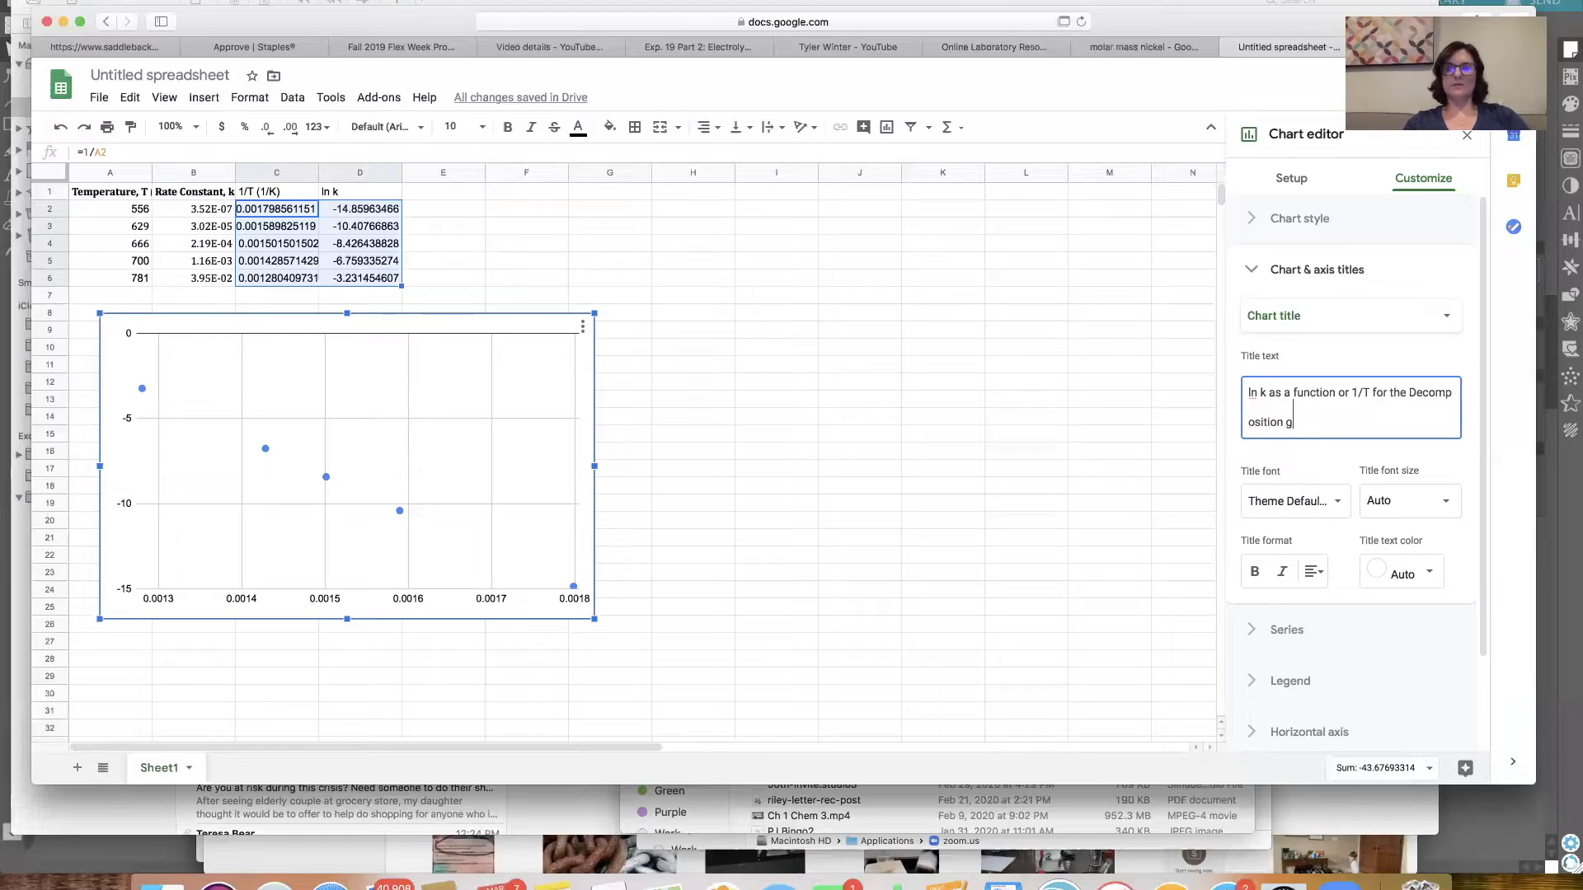
key("BackSpace")
type("of HI")
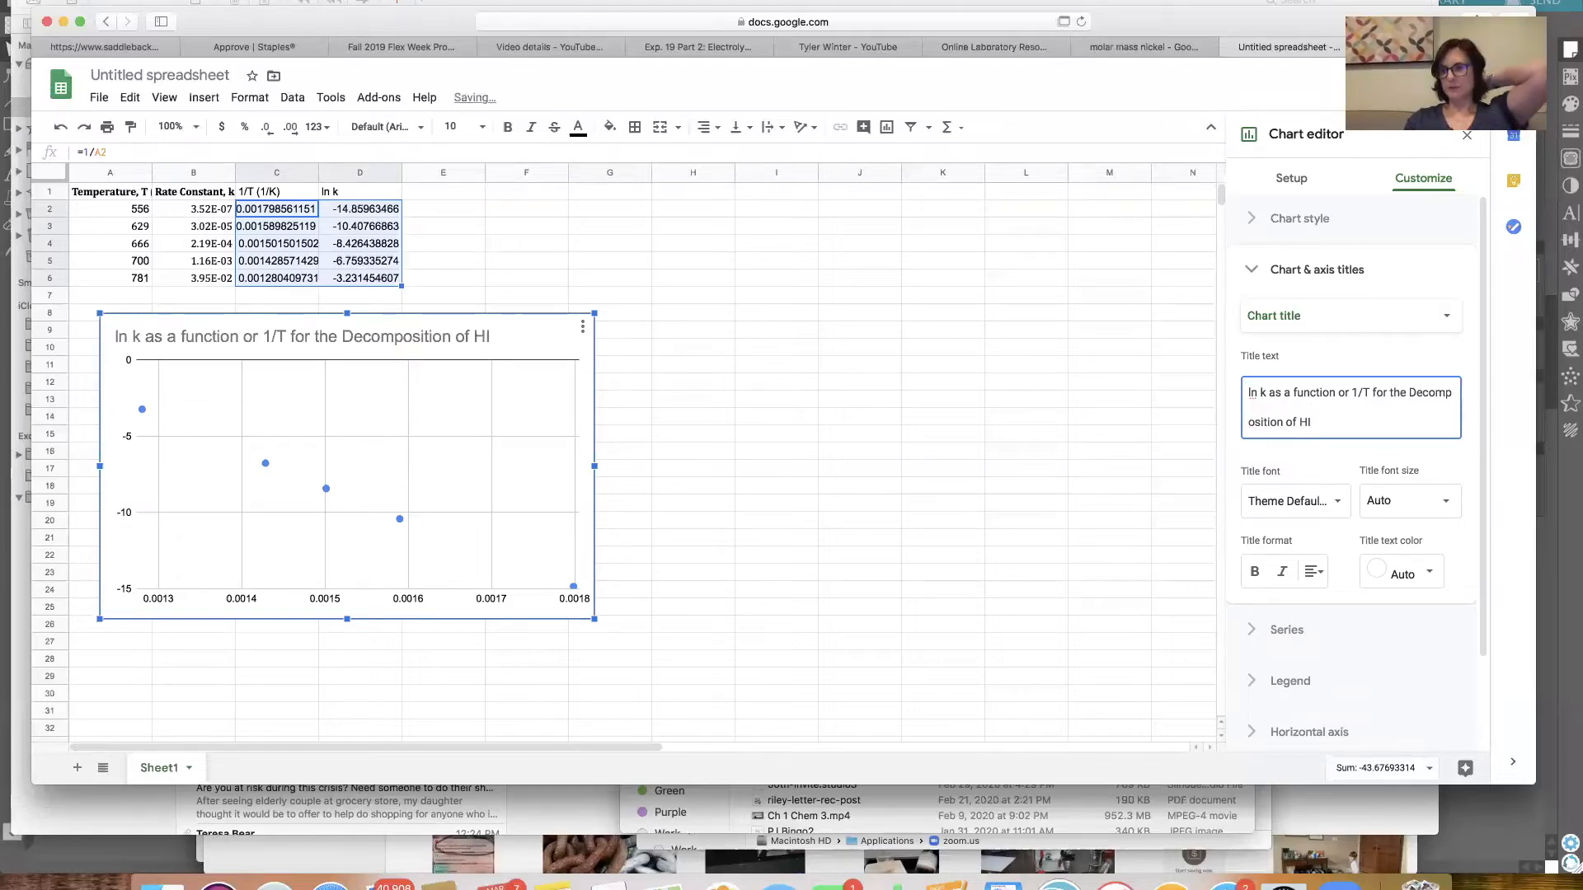
Center the chart title and make it bold.
left_click(1312, 572)
left_click(1328, 605)
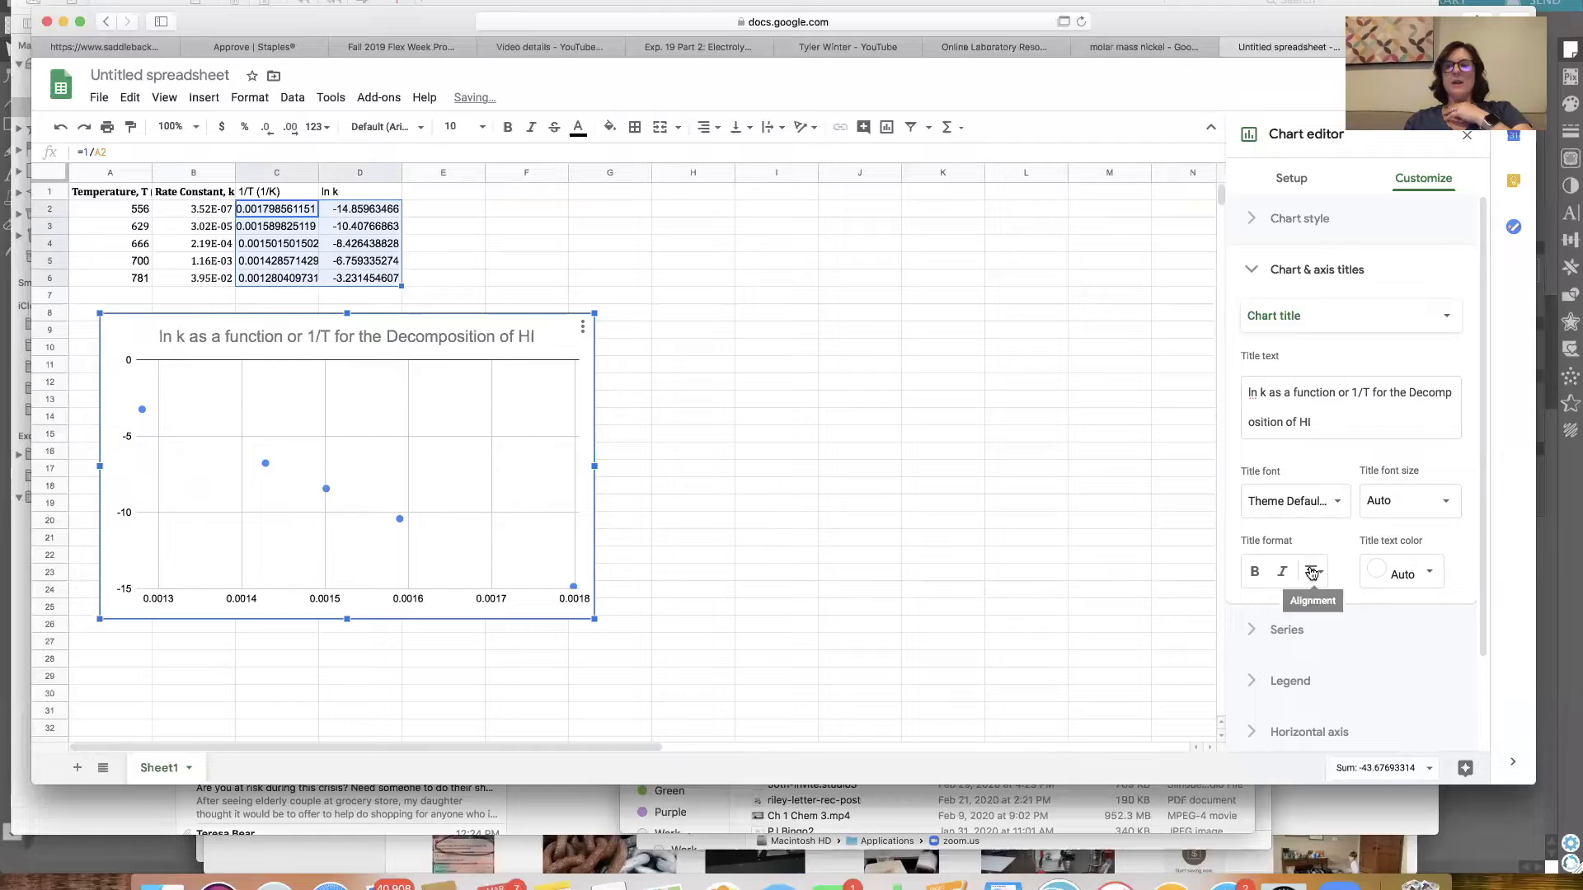
left_click(1253, 573)
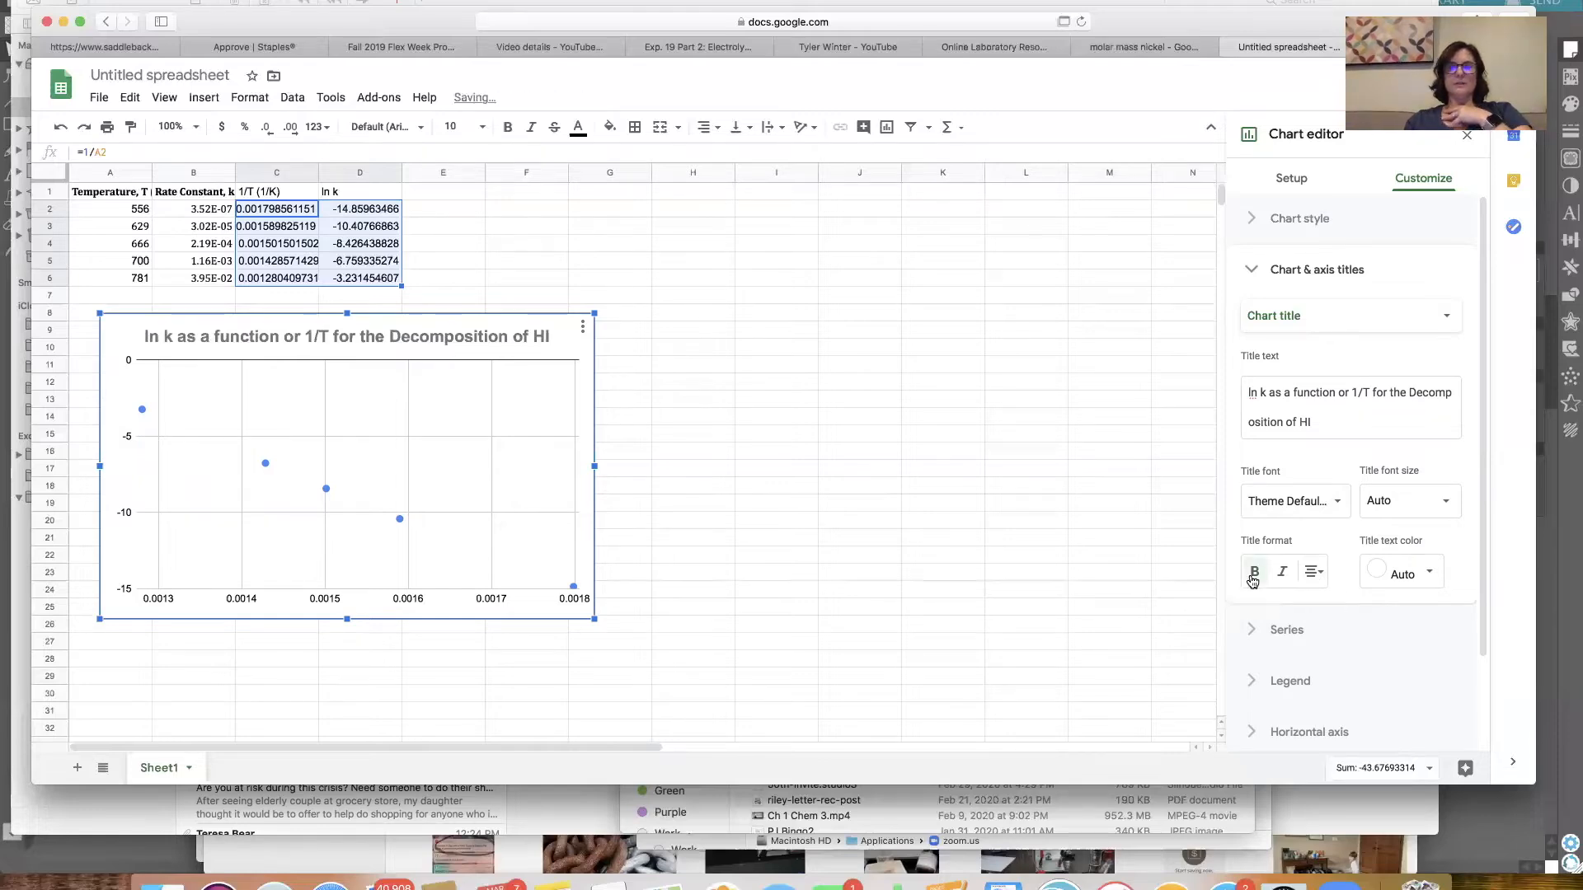
Set the chart's horizontal axis title to "1/T (1/K)".
left_click(1341, 322)
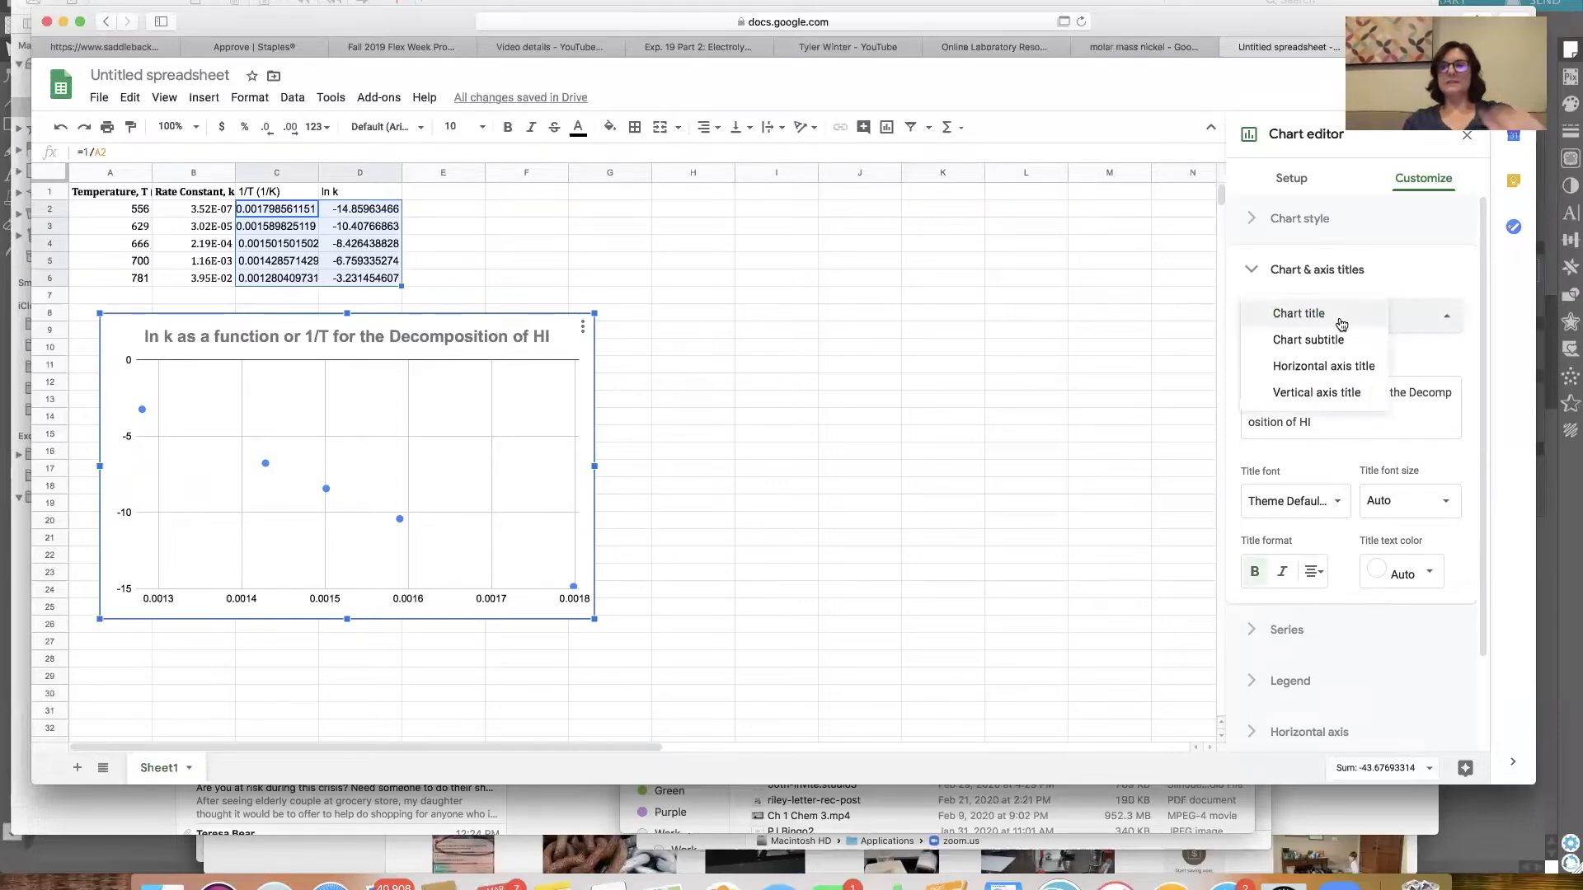
left_click(1324, 367)
left_click(1264, 387)
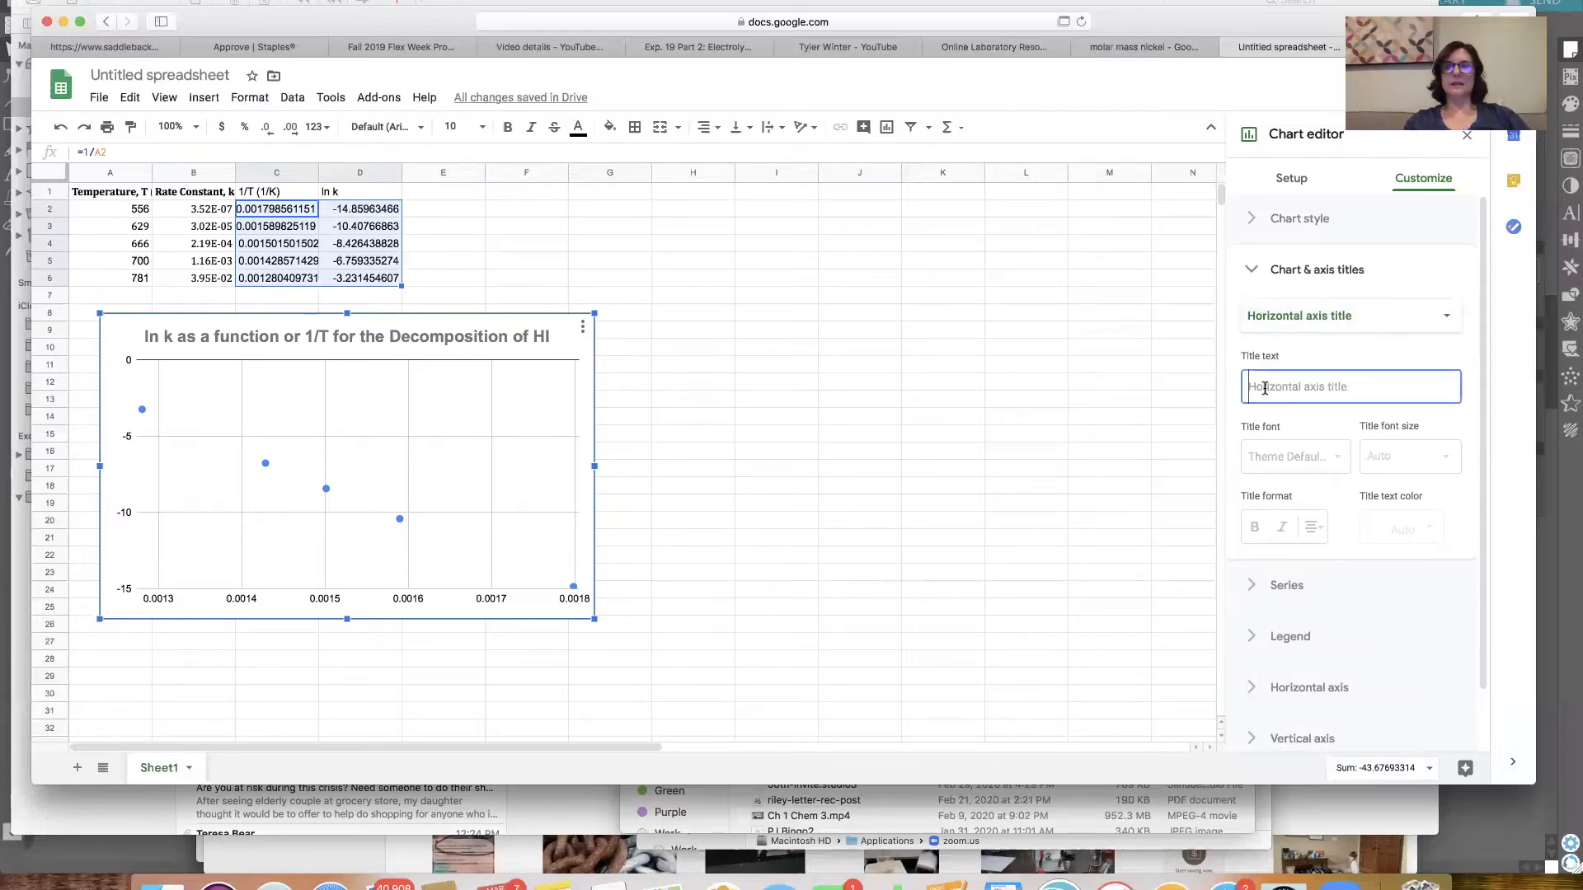
type("1/T ")
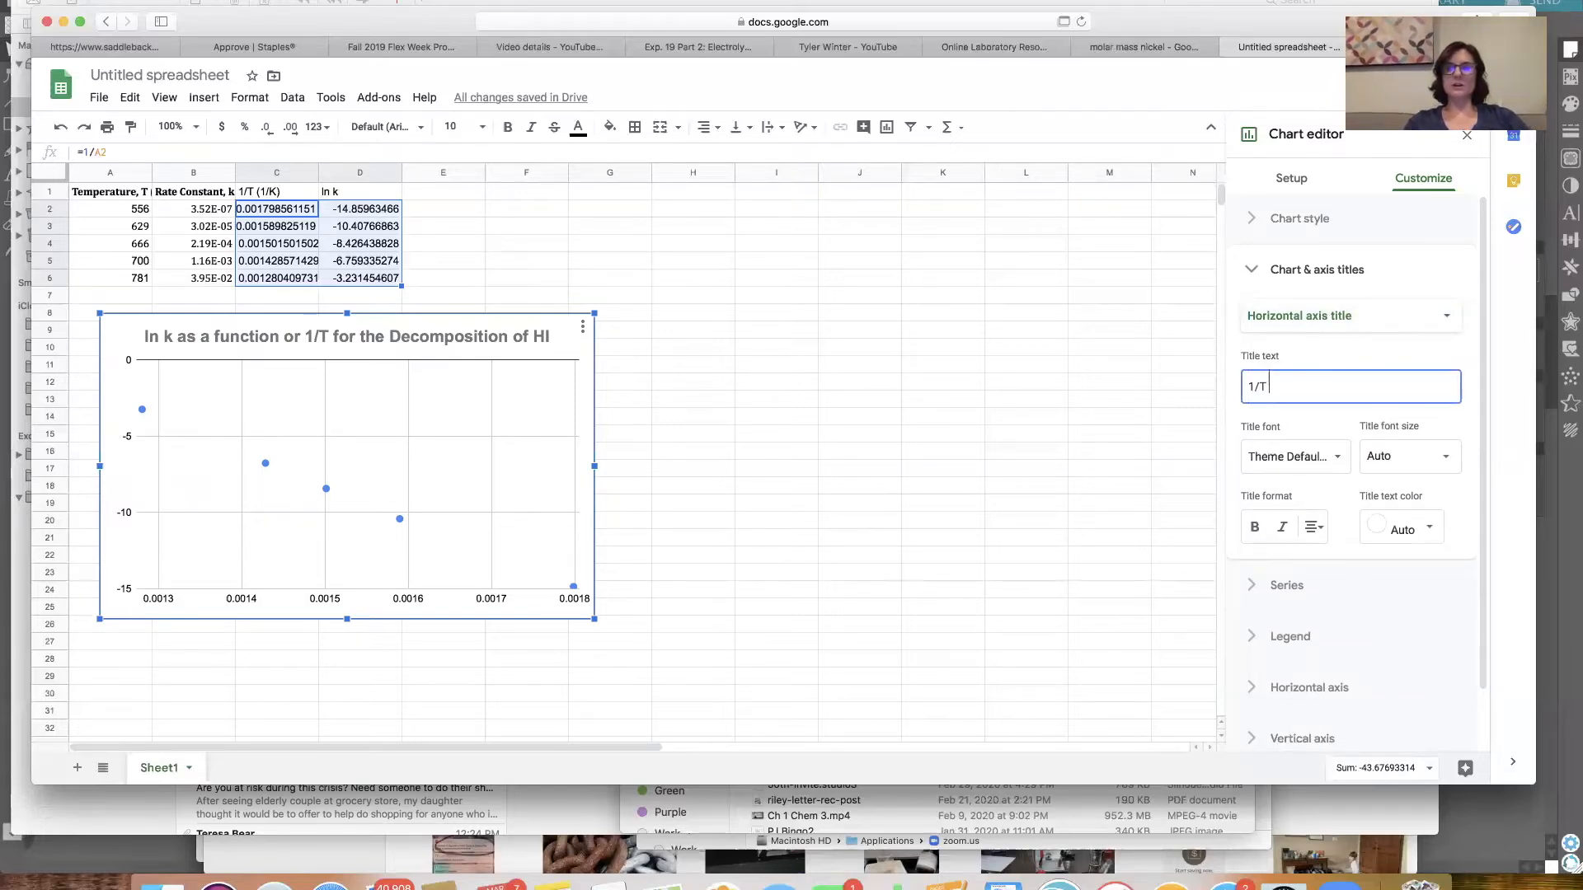
type("(1/")
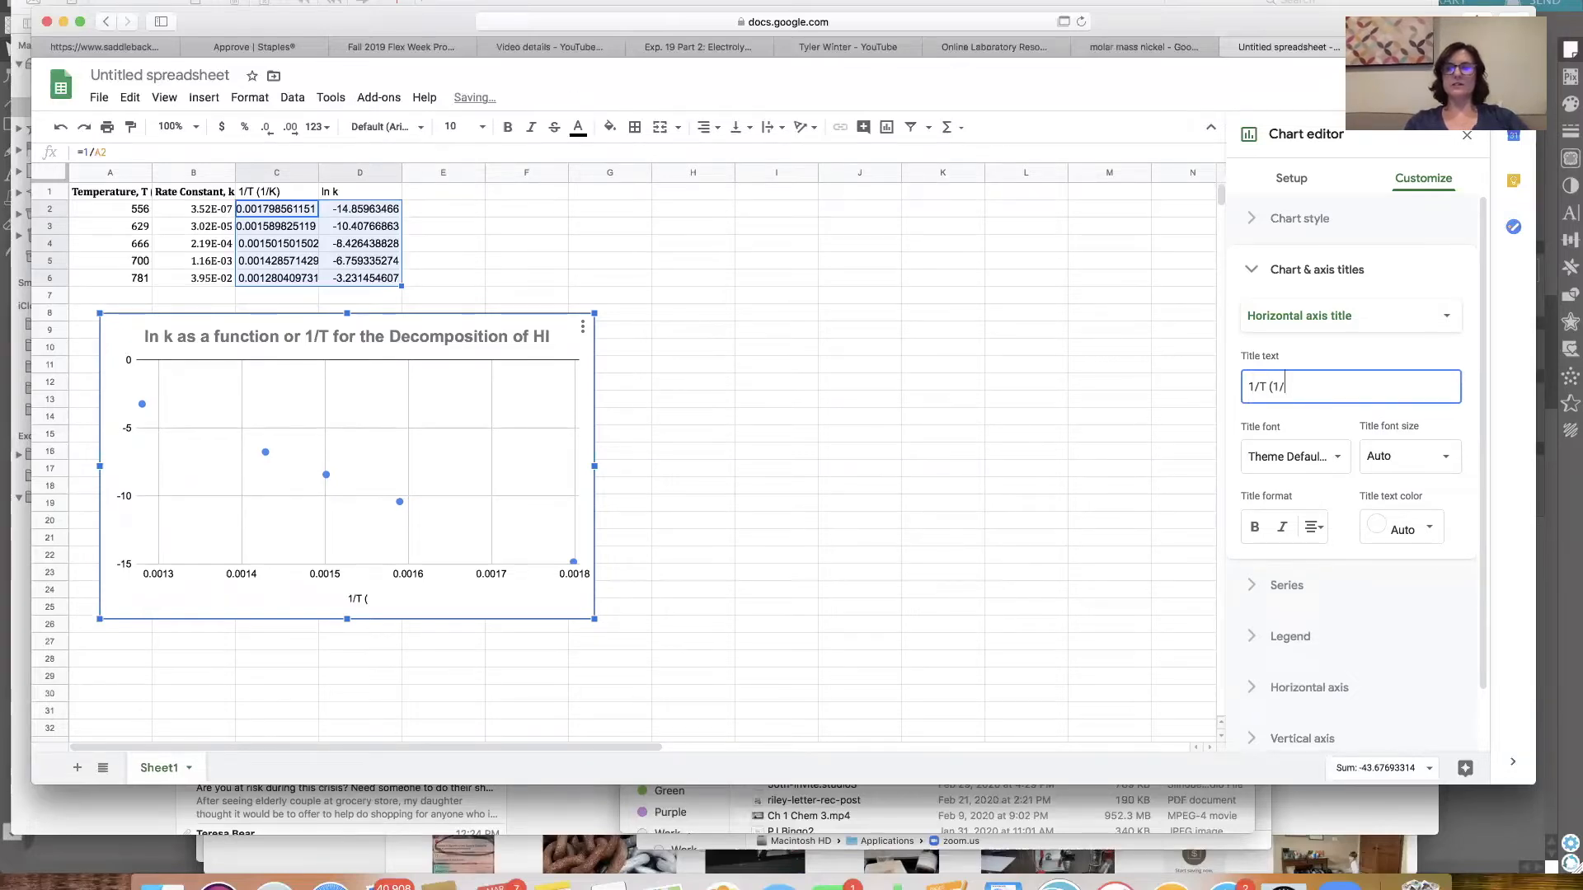
type("K)")
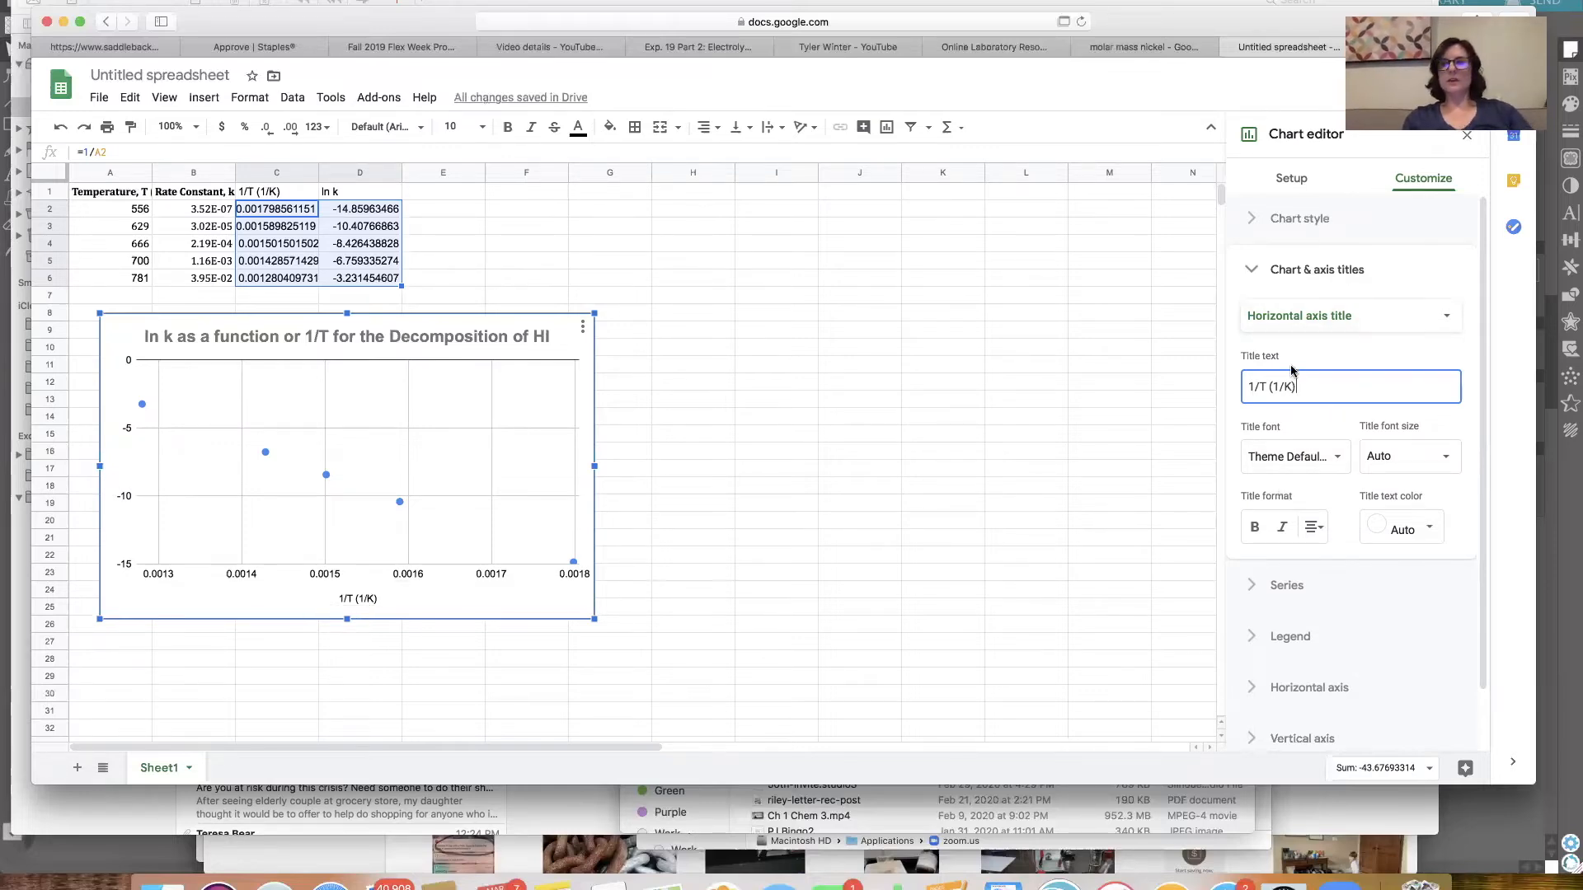
Set the chart's vertical axis title to "ln k".
left_click(1330, 324)
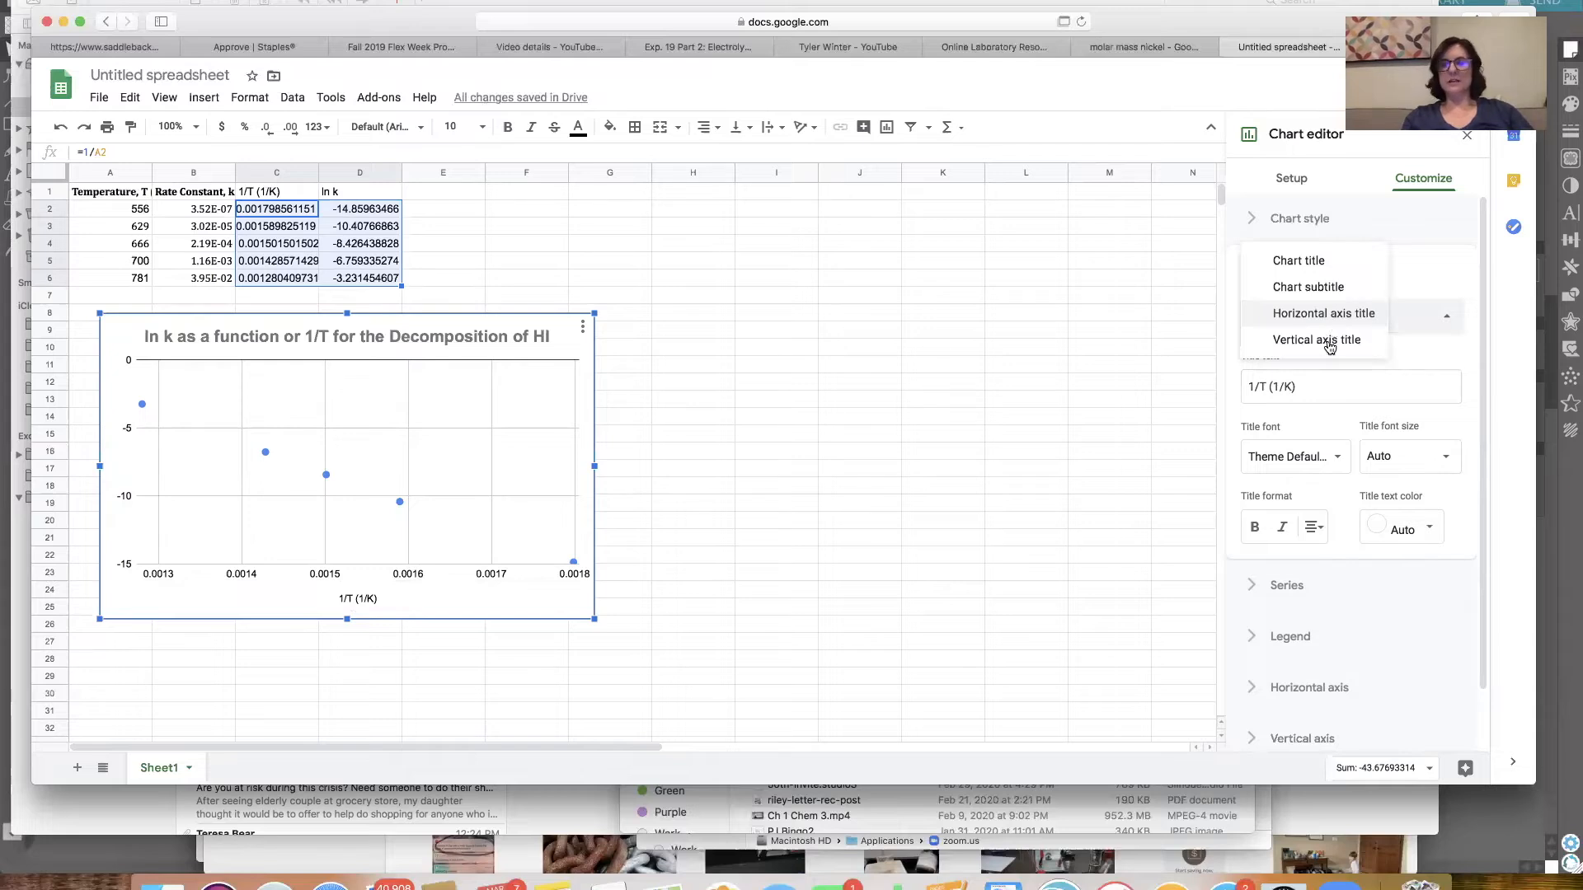
left_click(1329, 340)
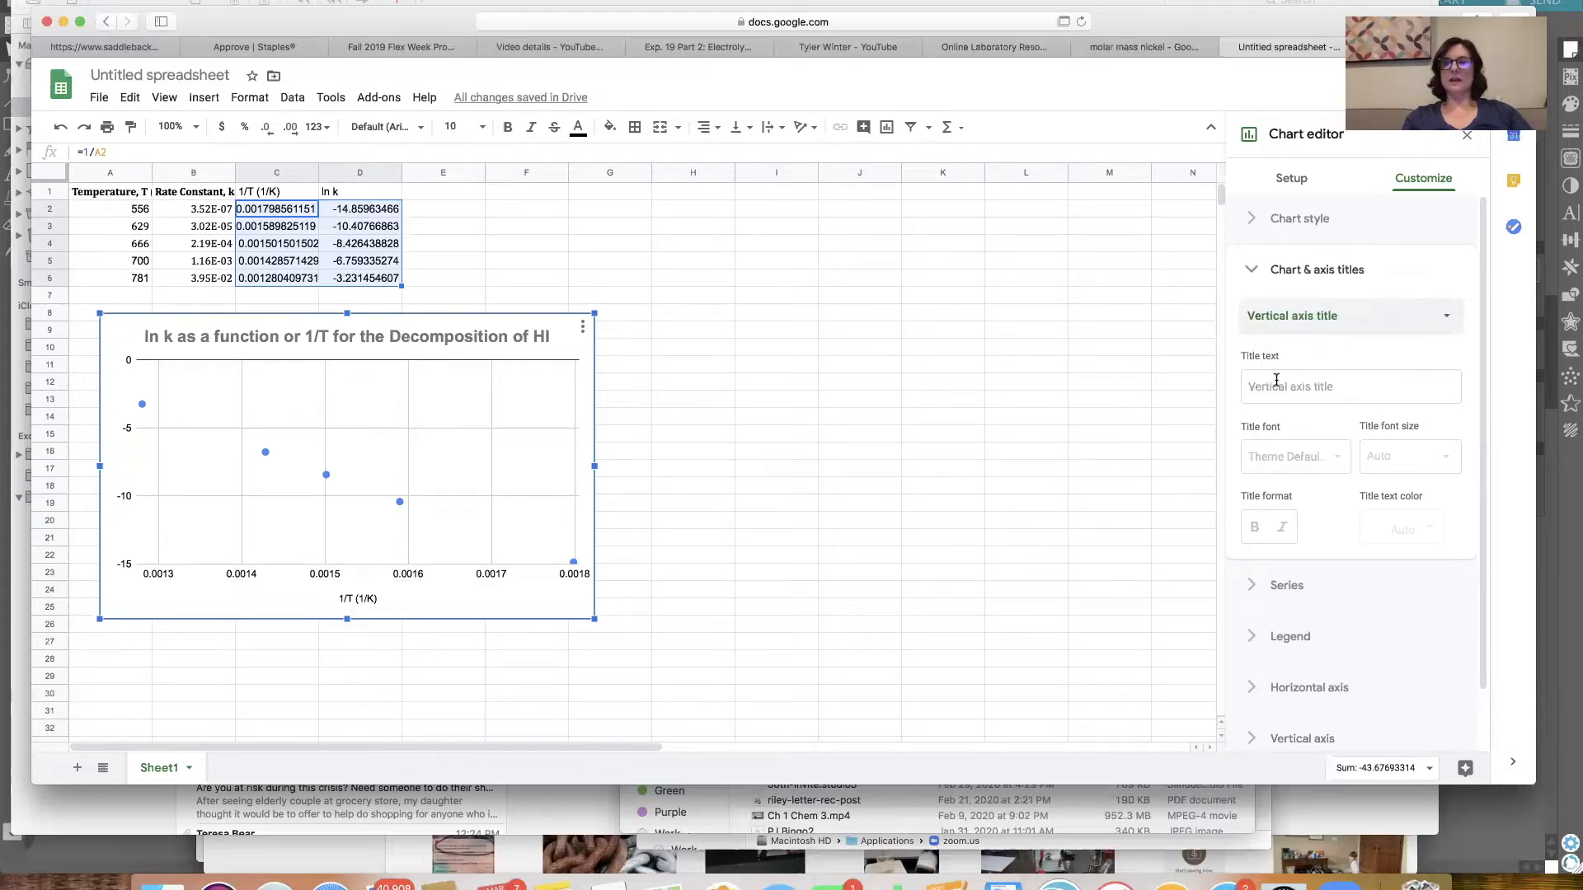
left_click(1265, 388)
type("ln k")
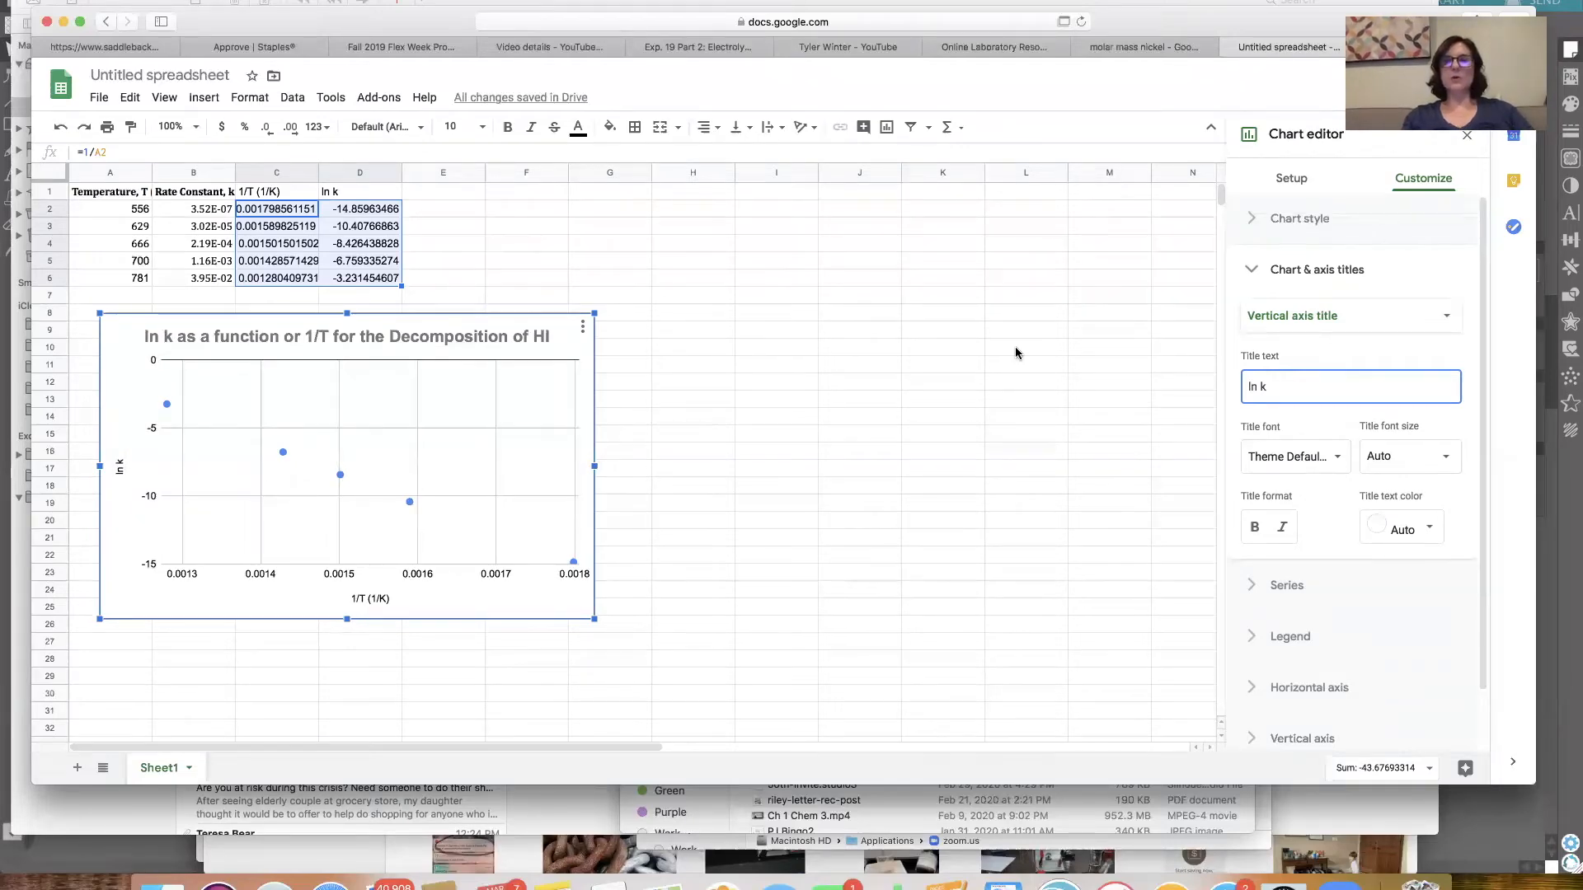
Add a linear trendline to the data series and set its label to Use Equation.
scroll(1191, 461, "down", 5)
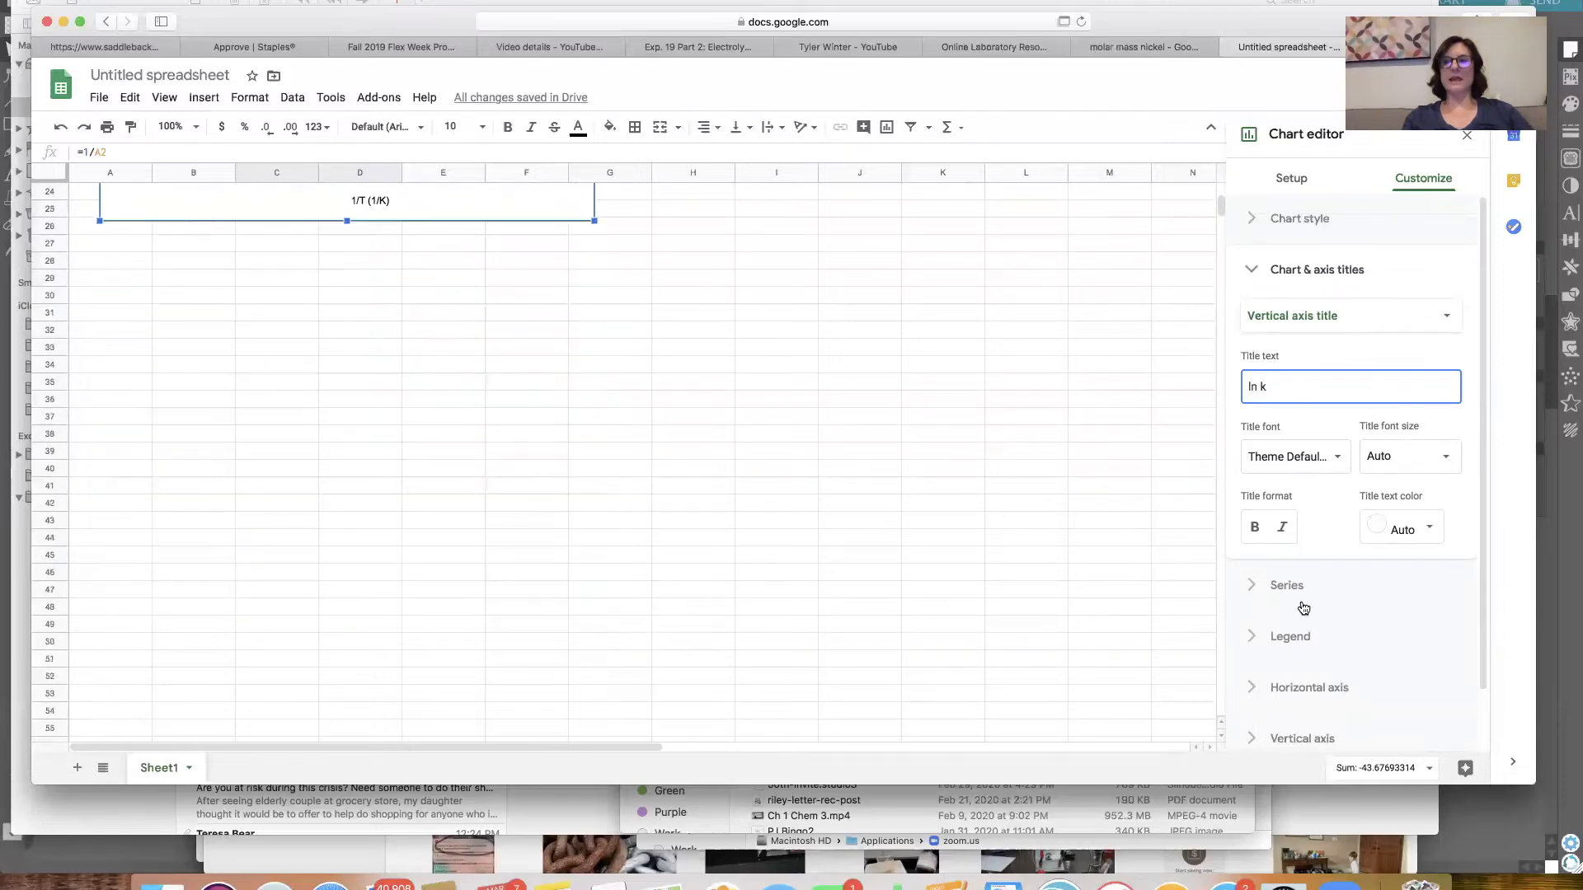
scroll(872, 474, "up", 5)
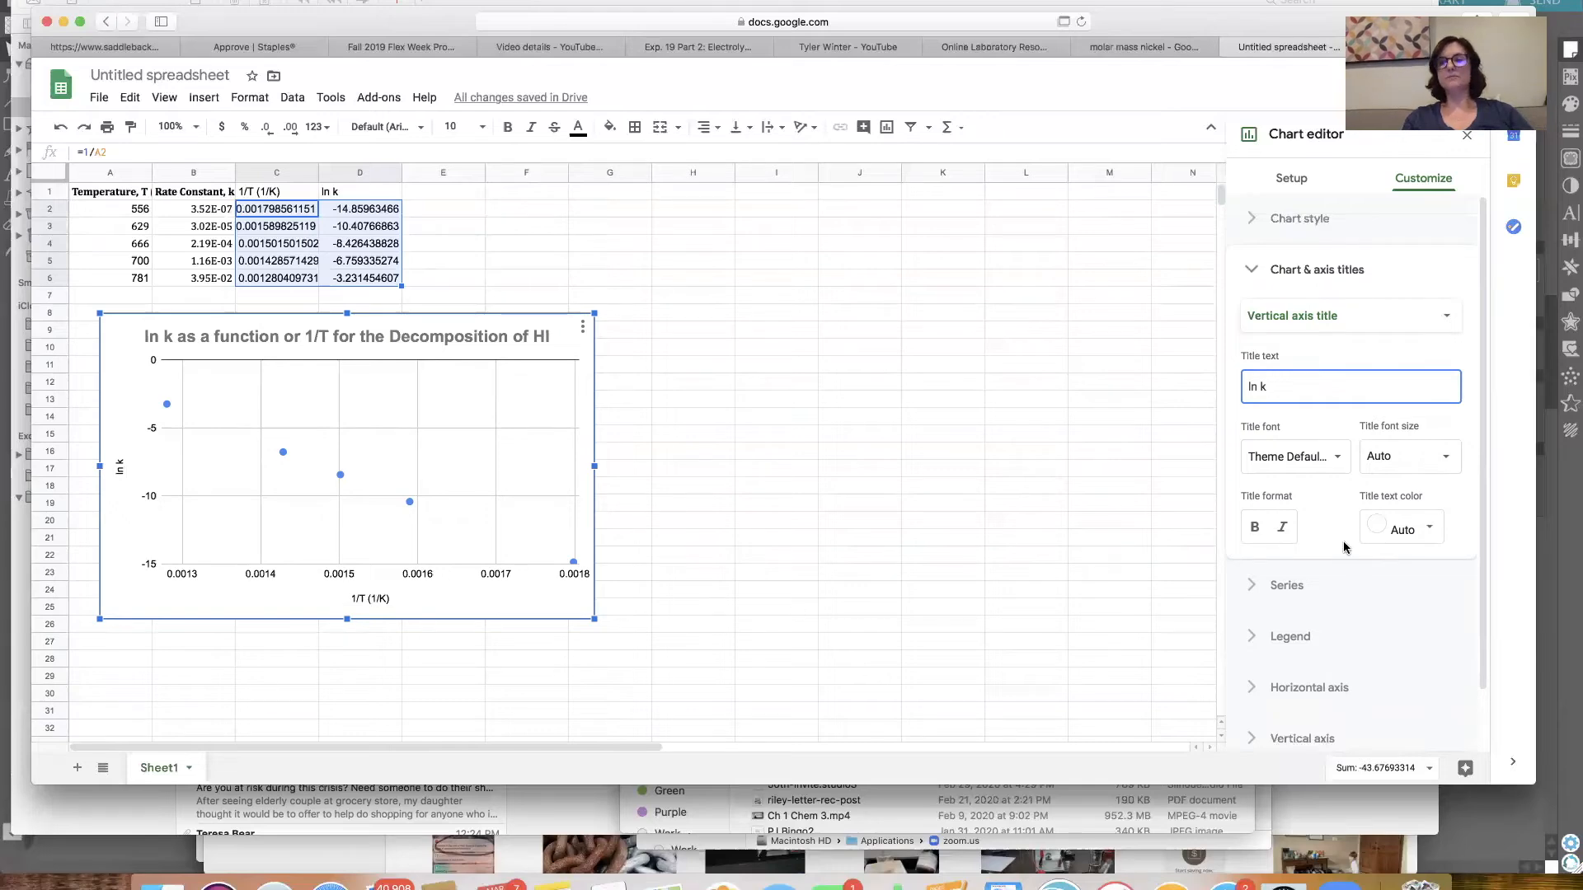
scroll(1343, 541, "down", 2)
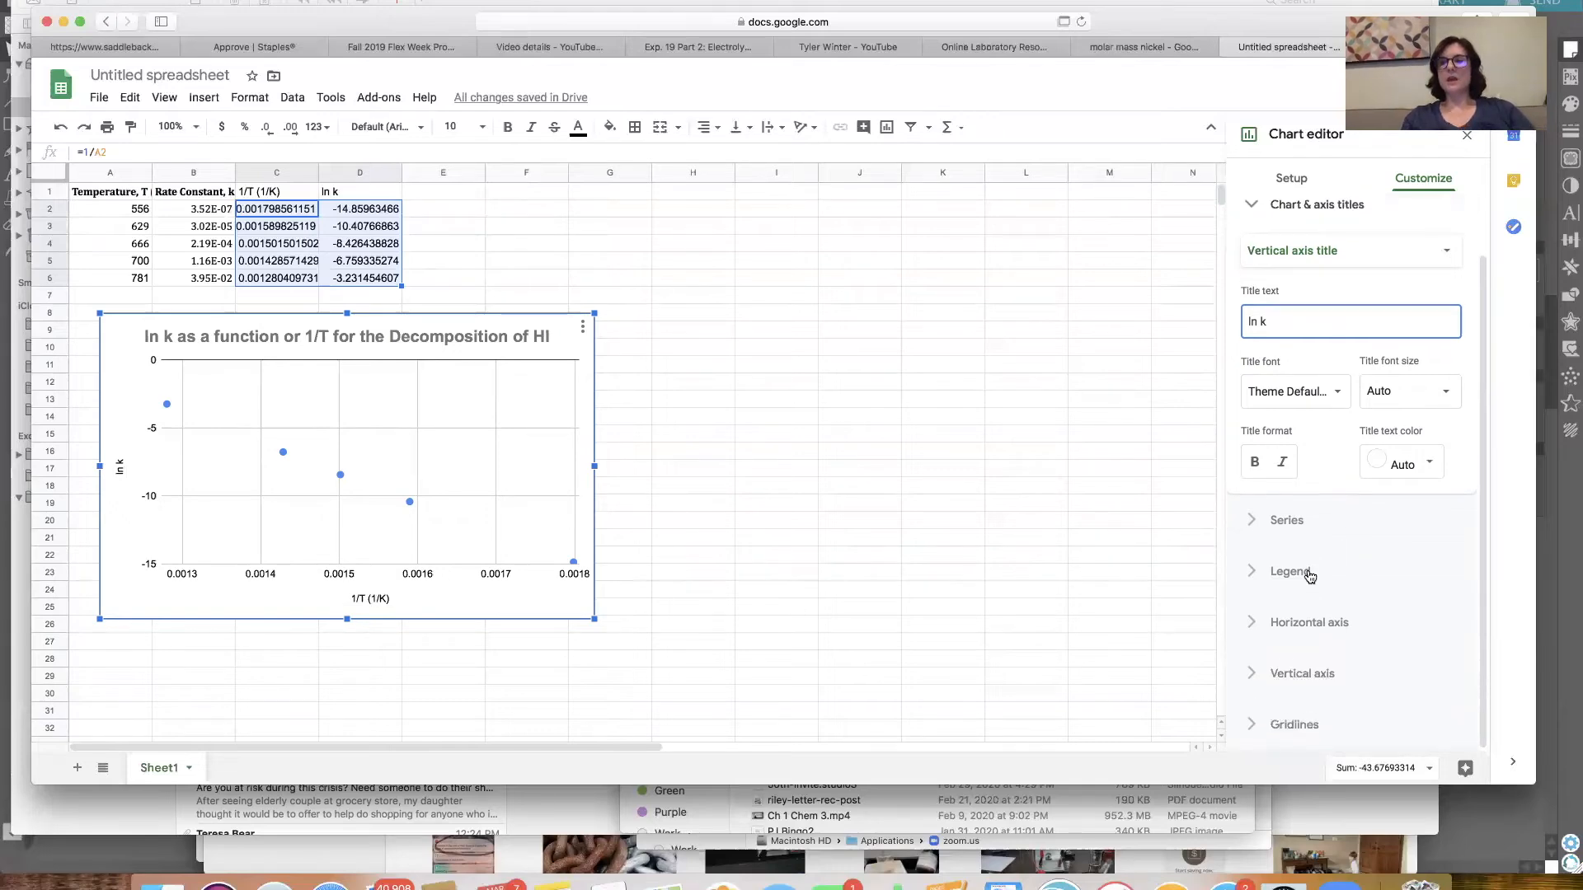
left_click(1261, 525)
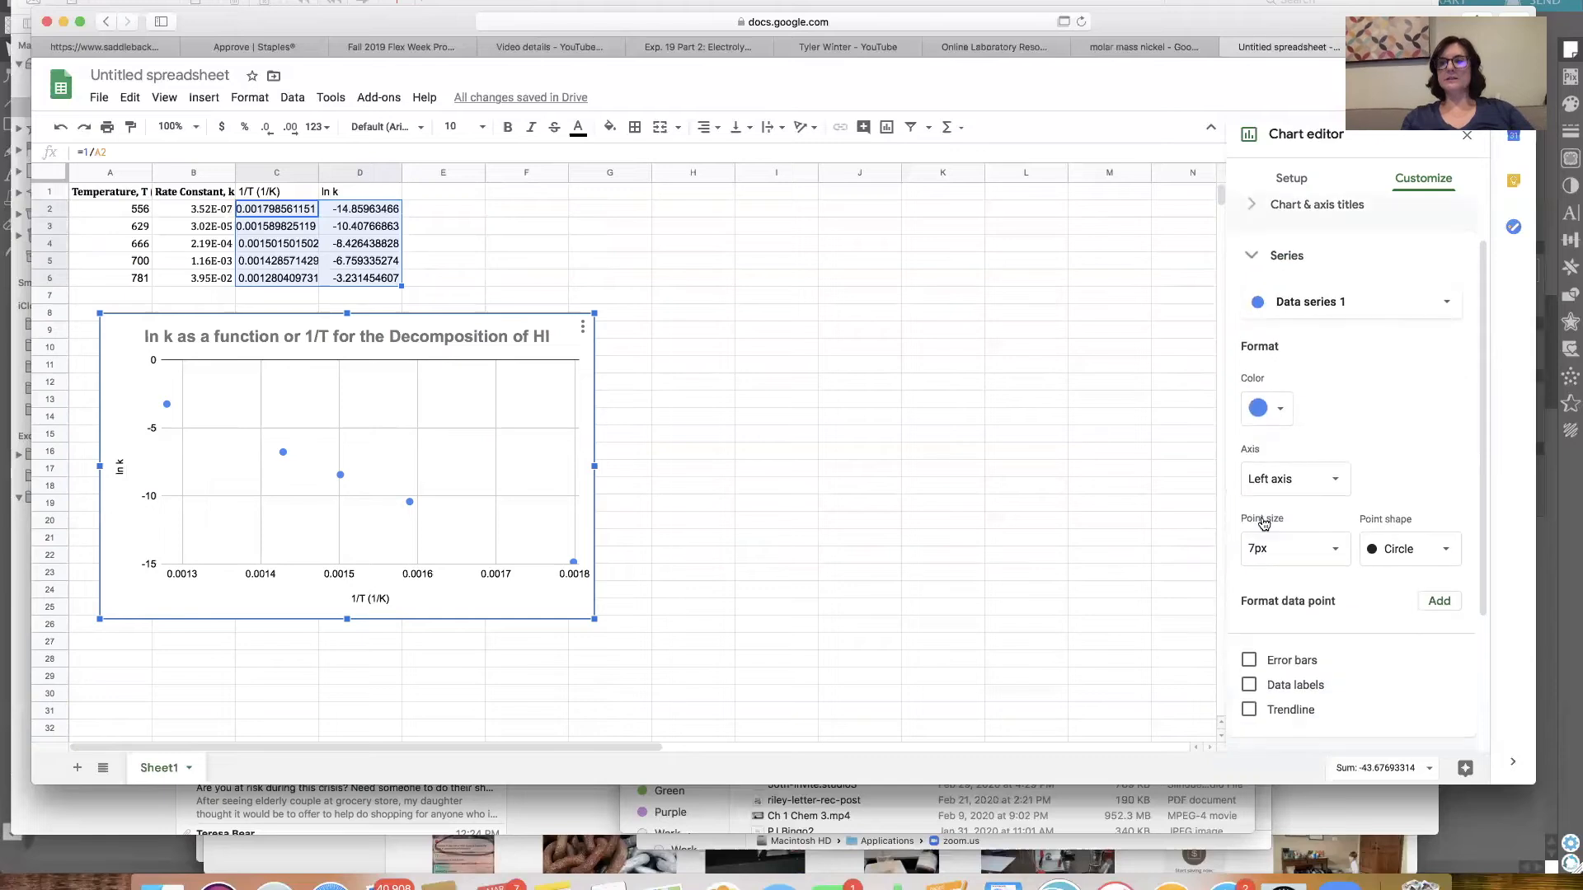
scroll(1264, 524, "down", 4)
left_click(1249, 582)
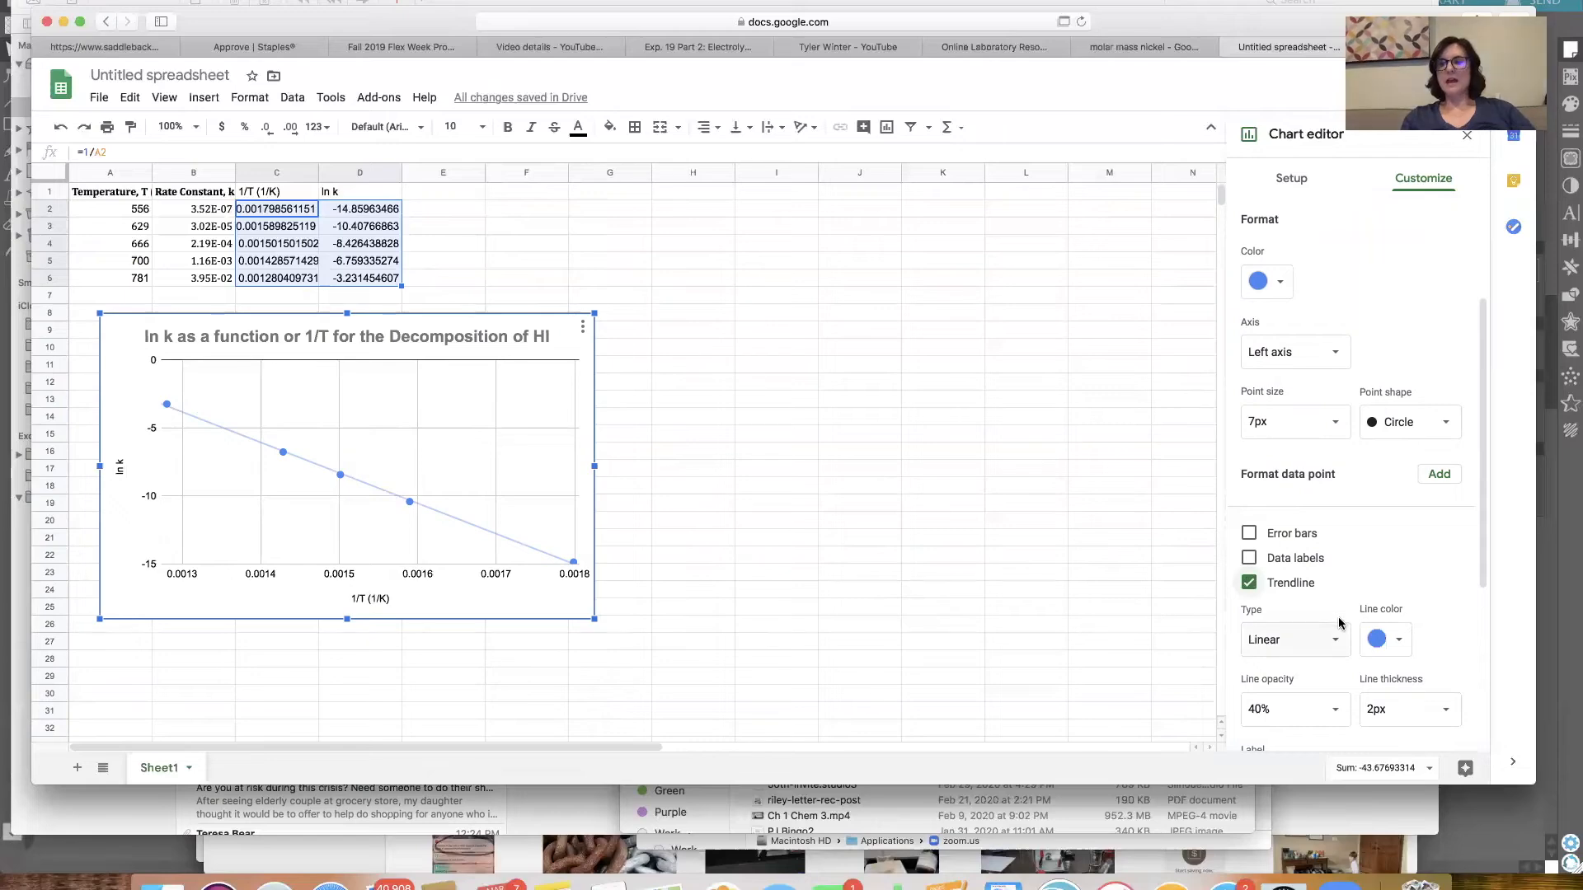
scroll(1318, 627, "down", 5)
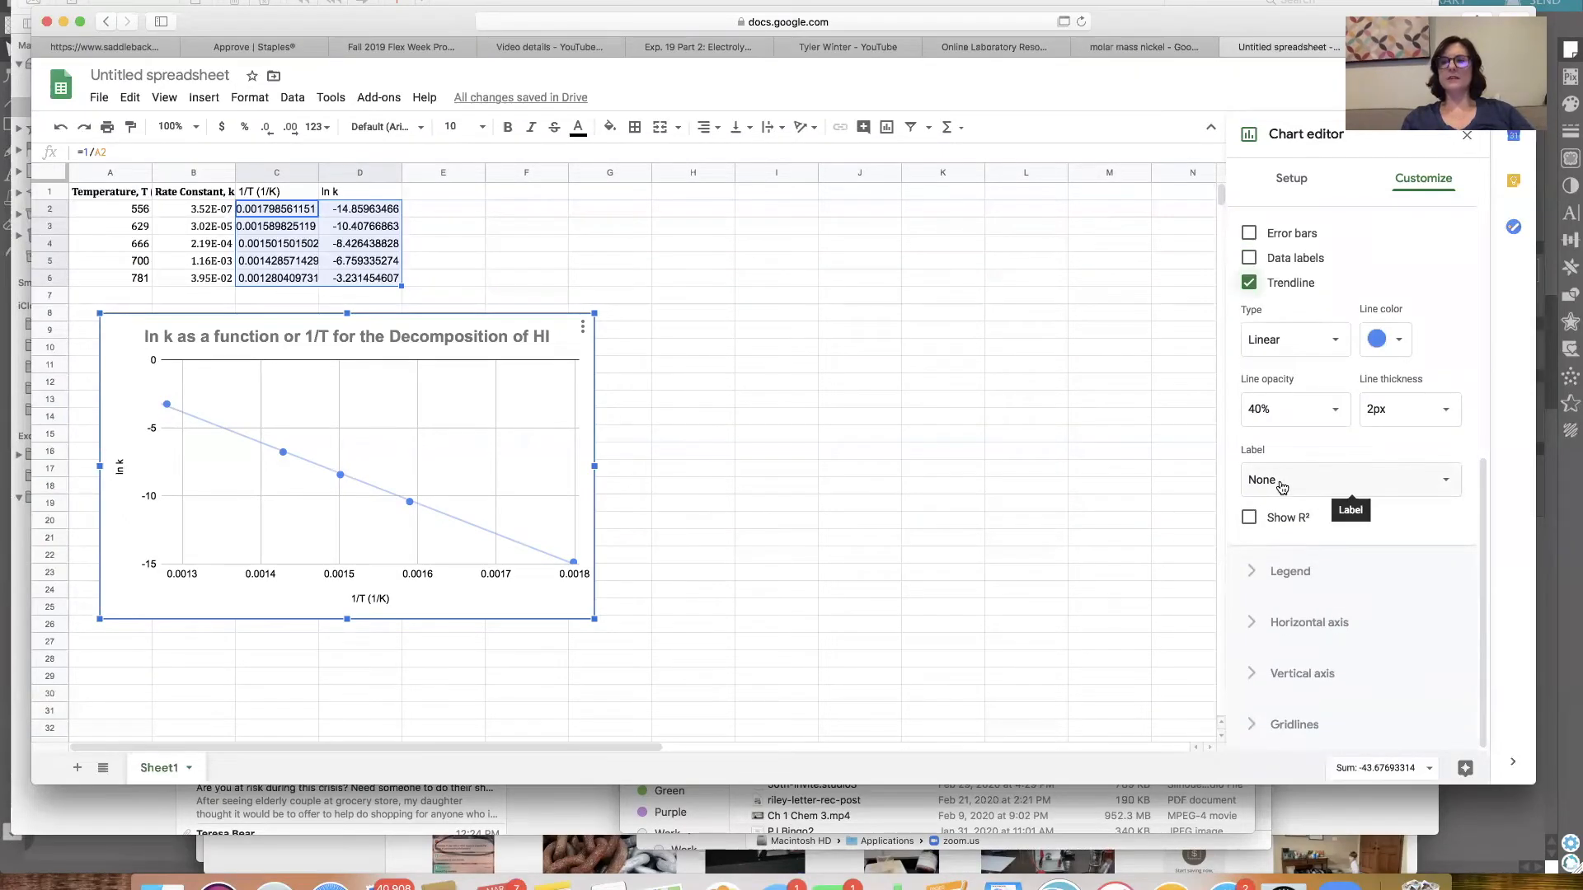
left_click(1281, 483)
left_click(1283, 526)
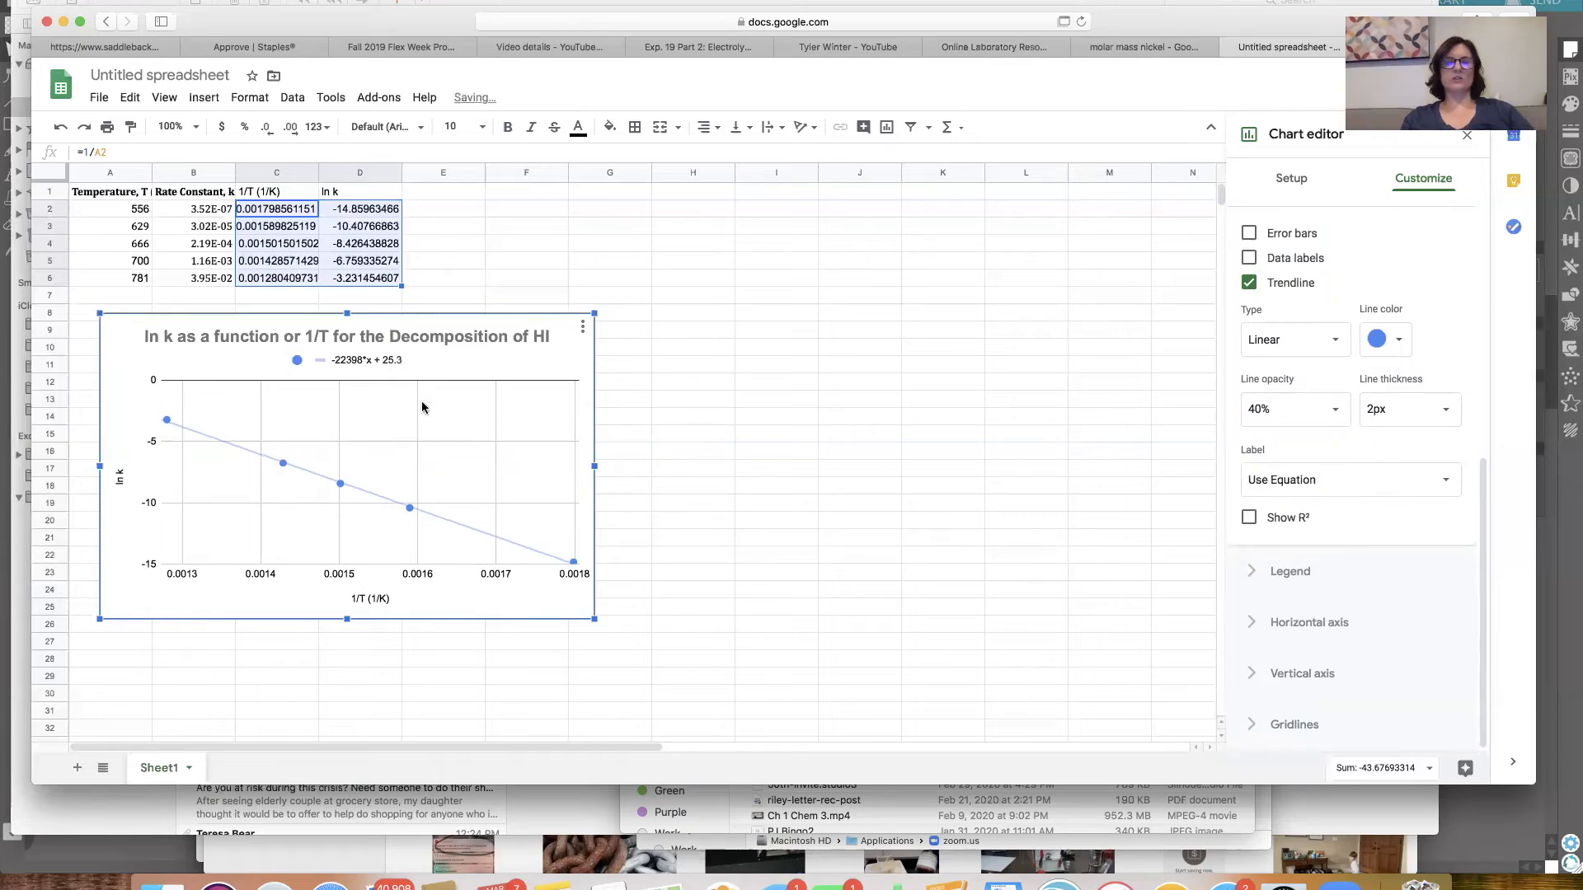
left_click(368, 360)
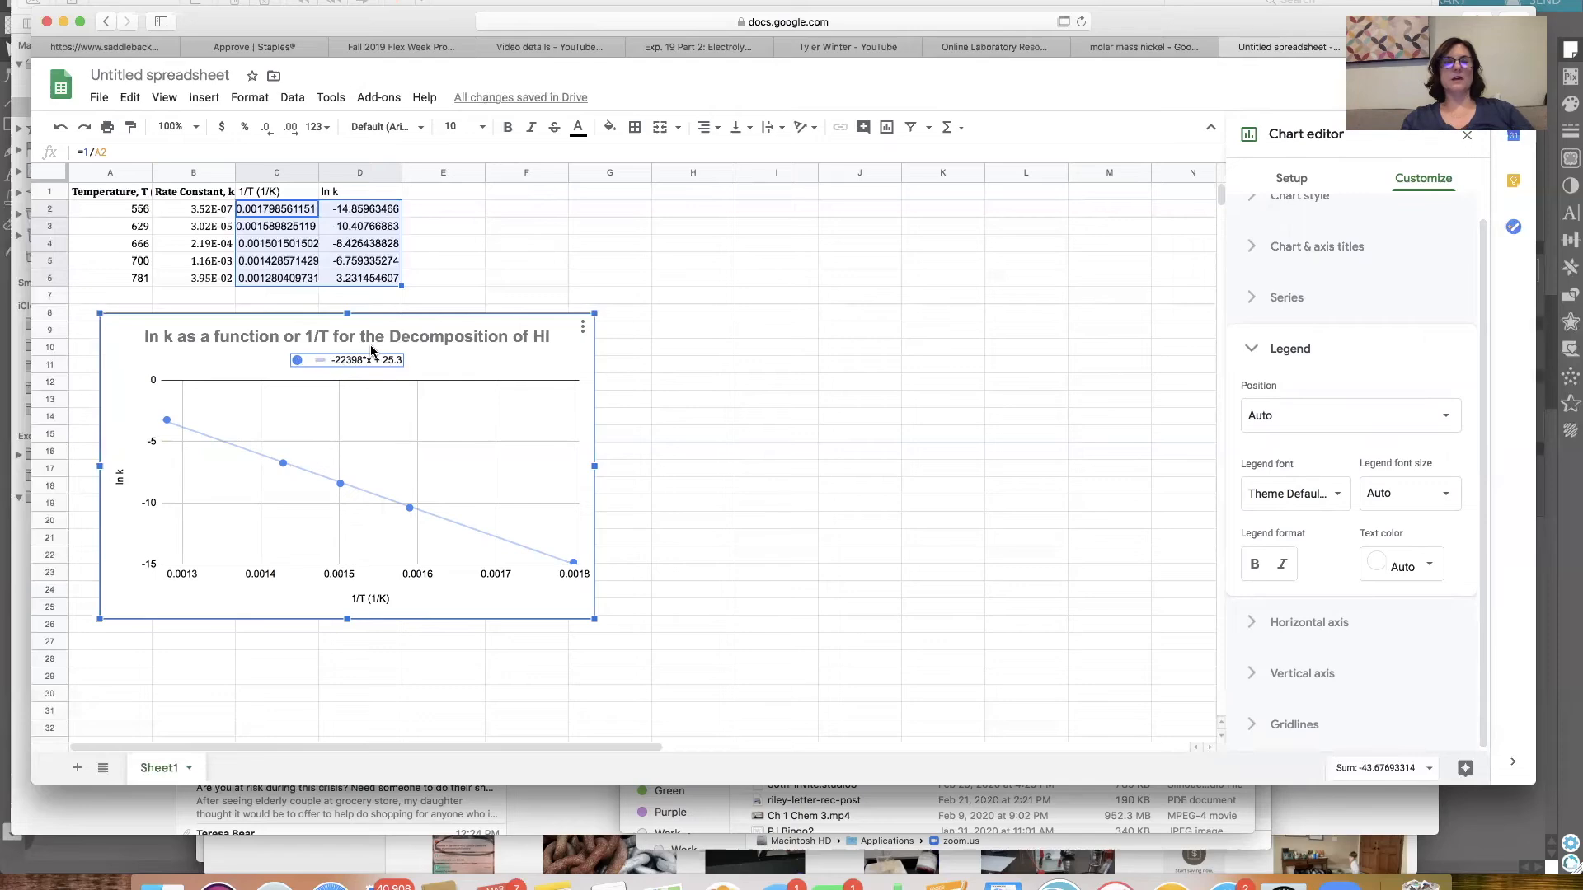
left_click(135, 211)
left_click_drag(135, 211, 194, 281)
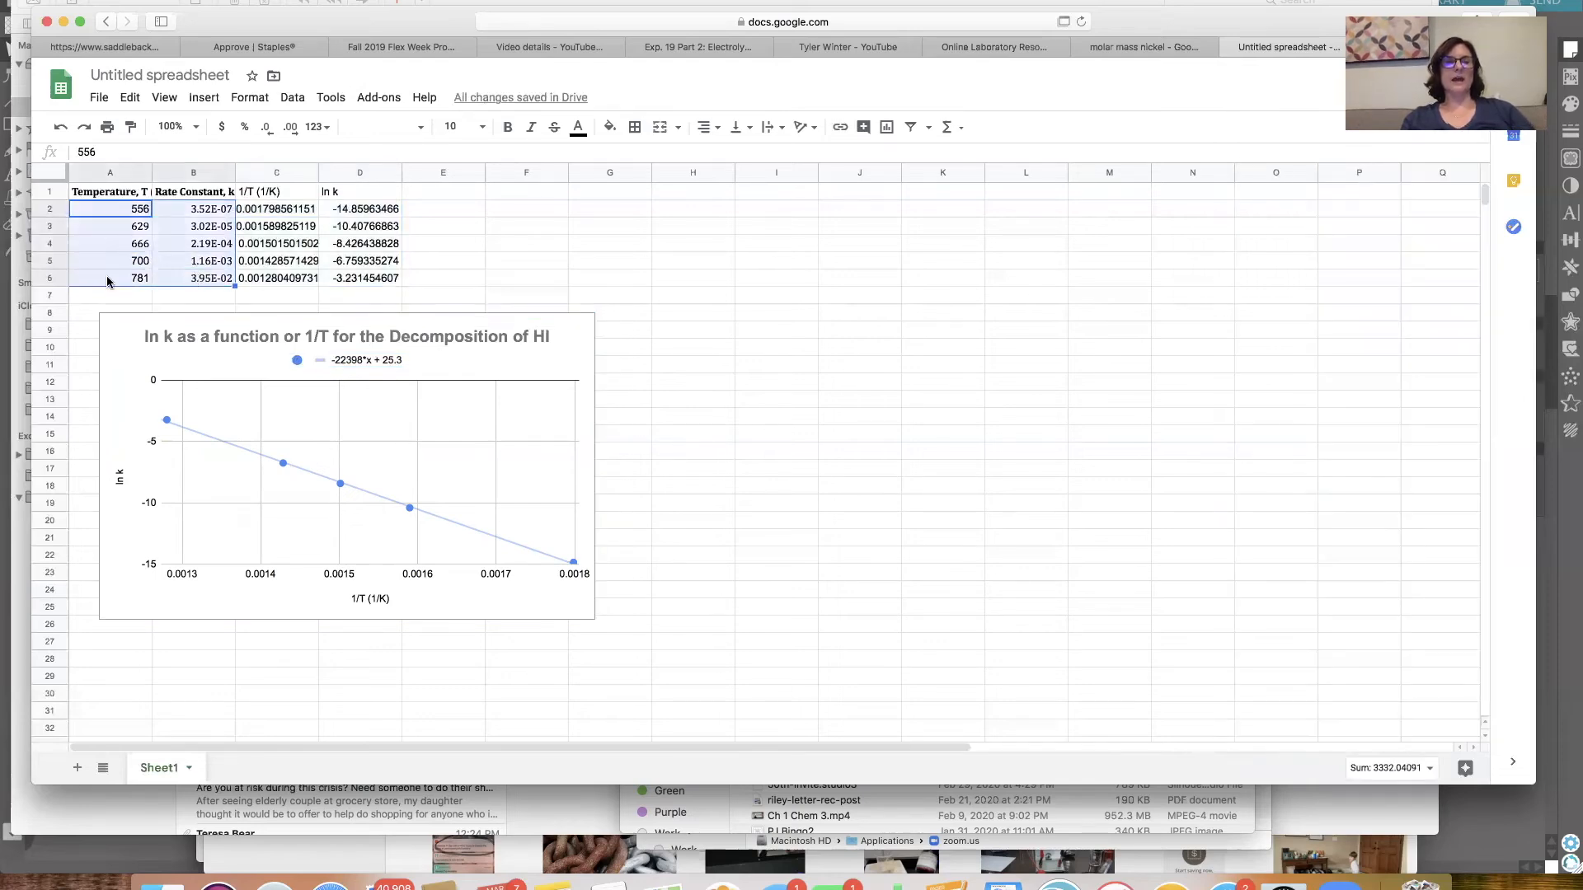
left_click_drag(277, 211, 280, 280)
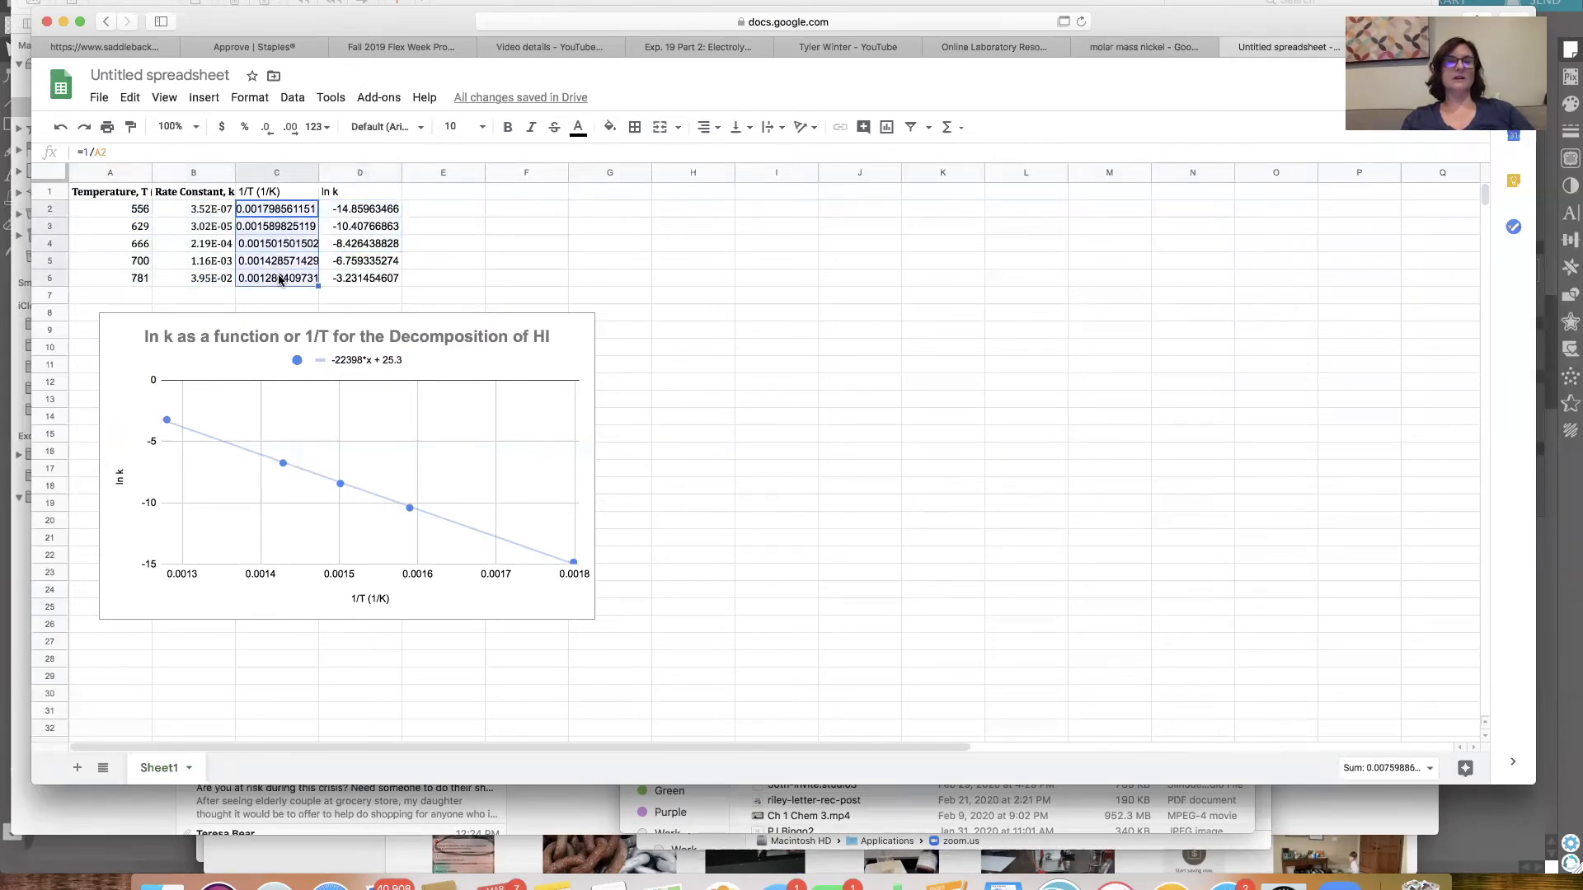
left_click_drag(367, 211, 367, 280)
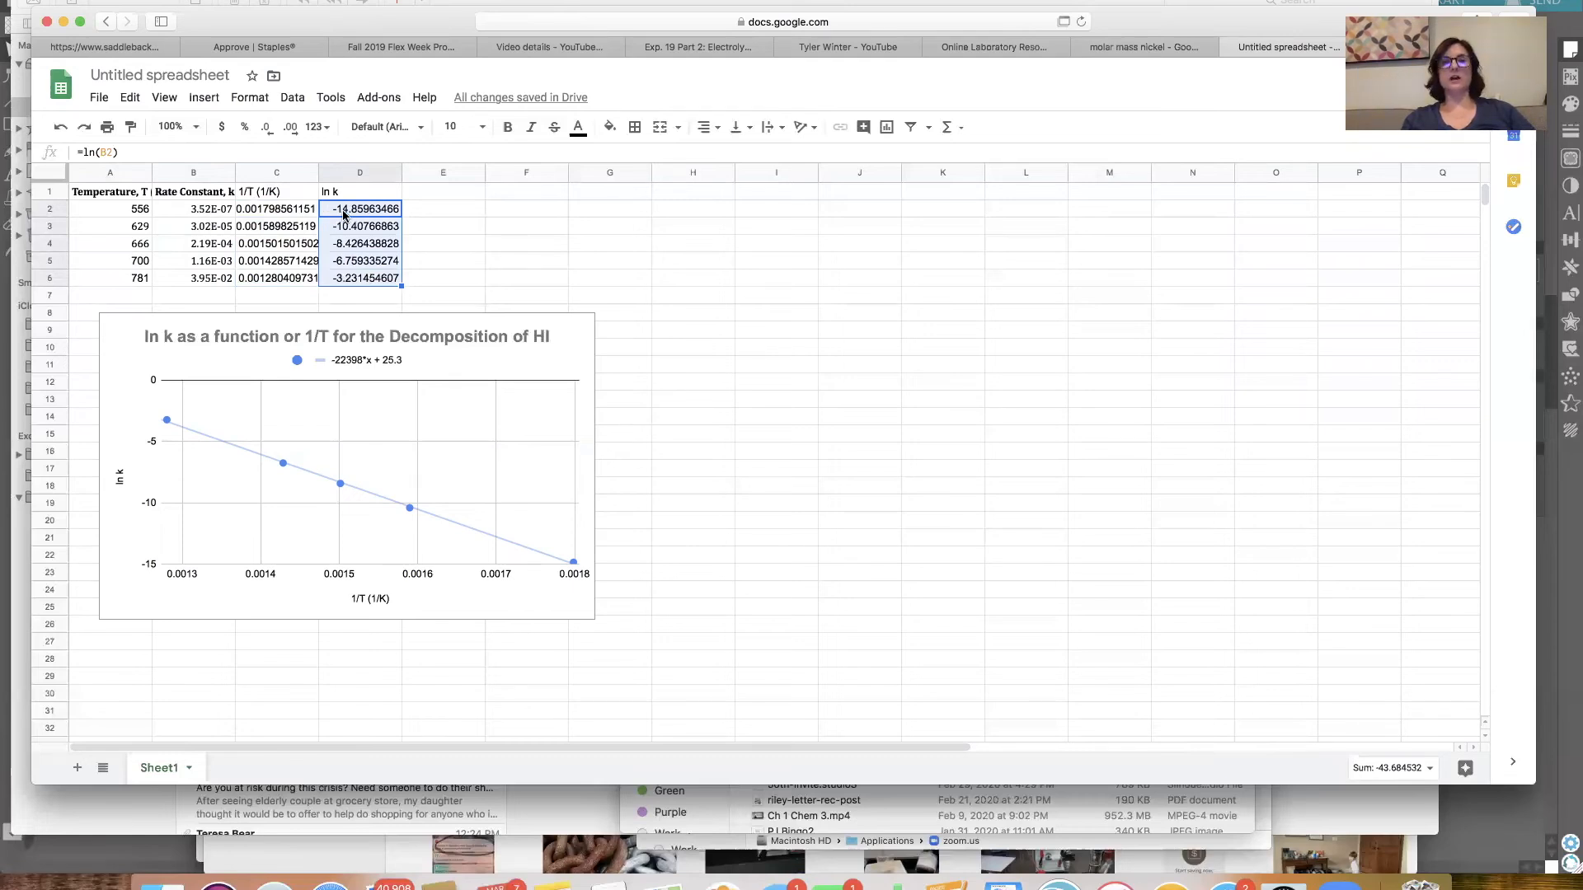
Show the trendline's R² value and move the legend with the equation into the plot area, just above the trendline.
left_click(385, 363)
double_click(381, 361)
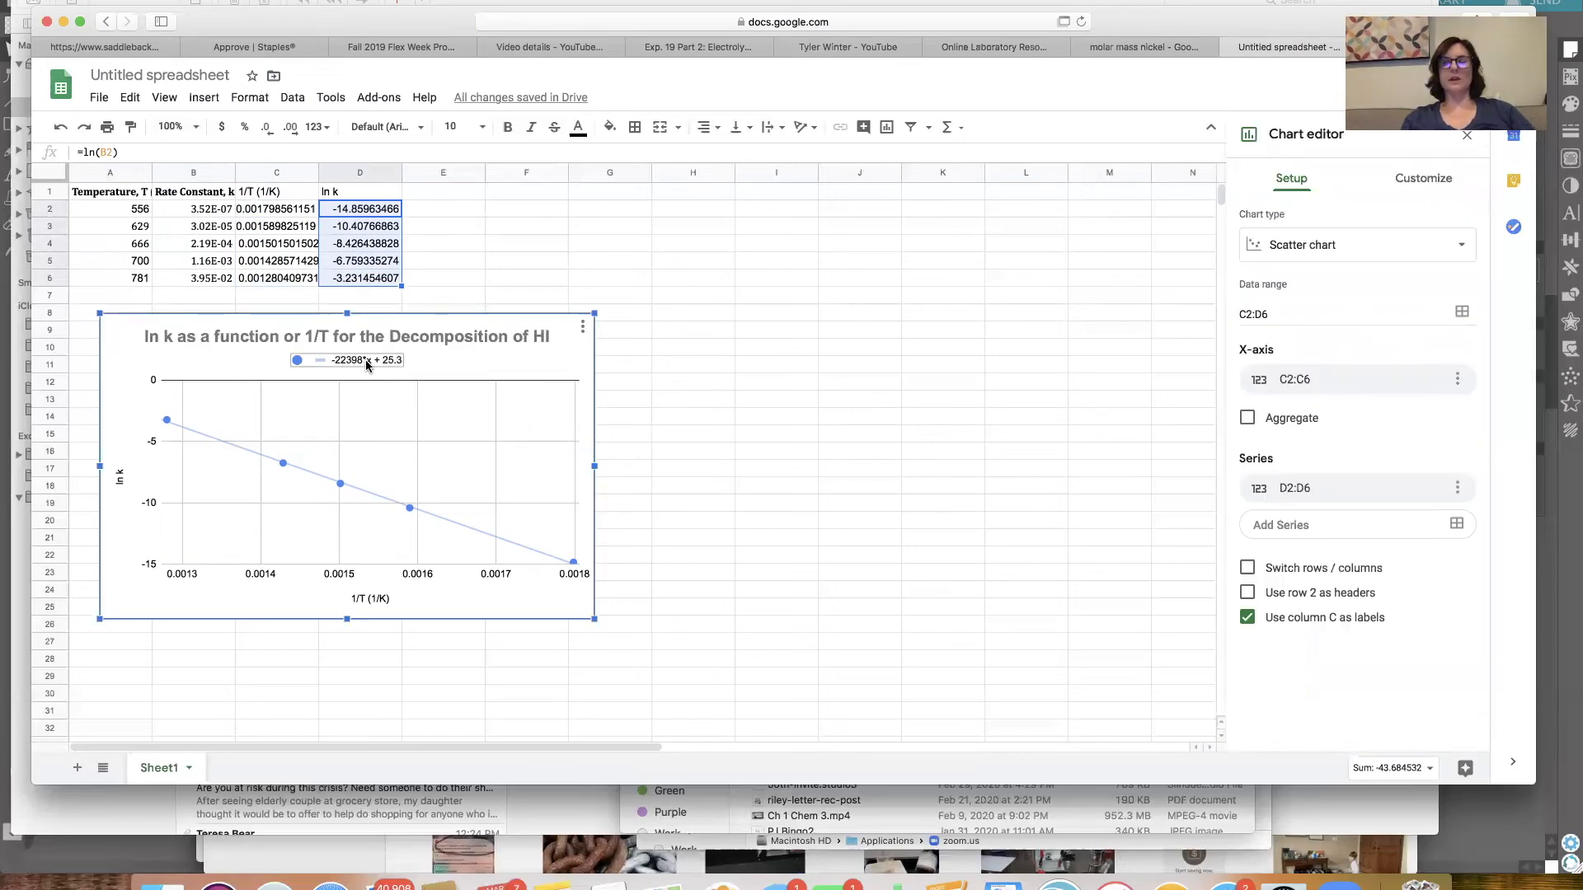
left_click(1420, 183)
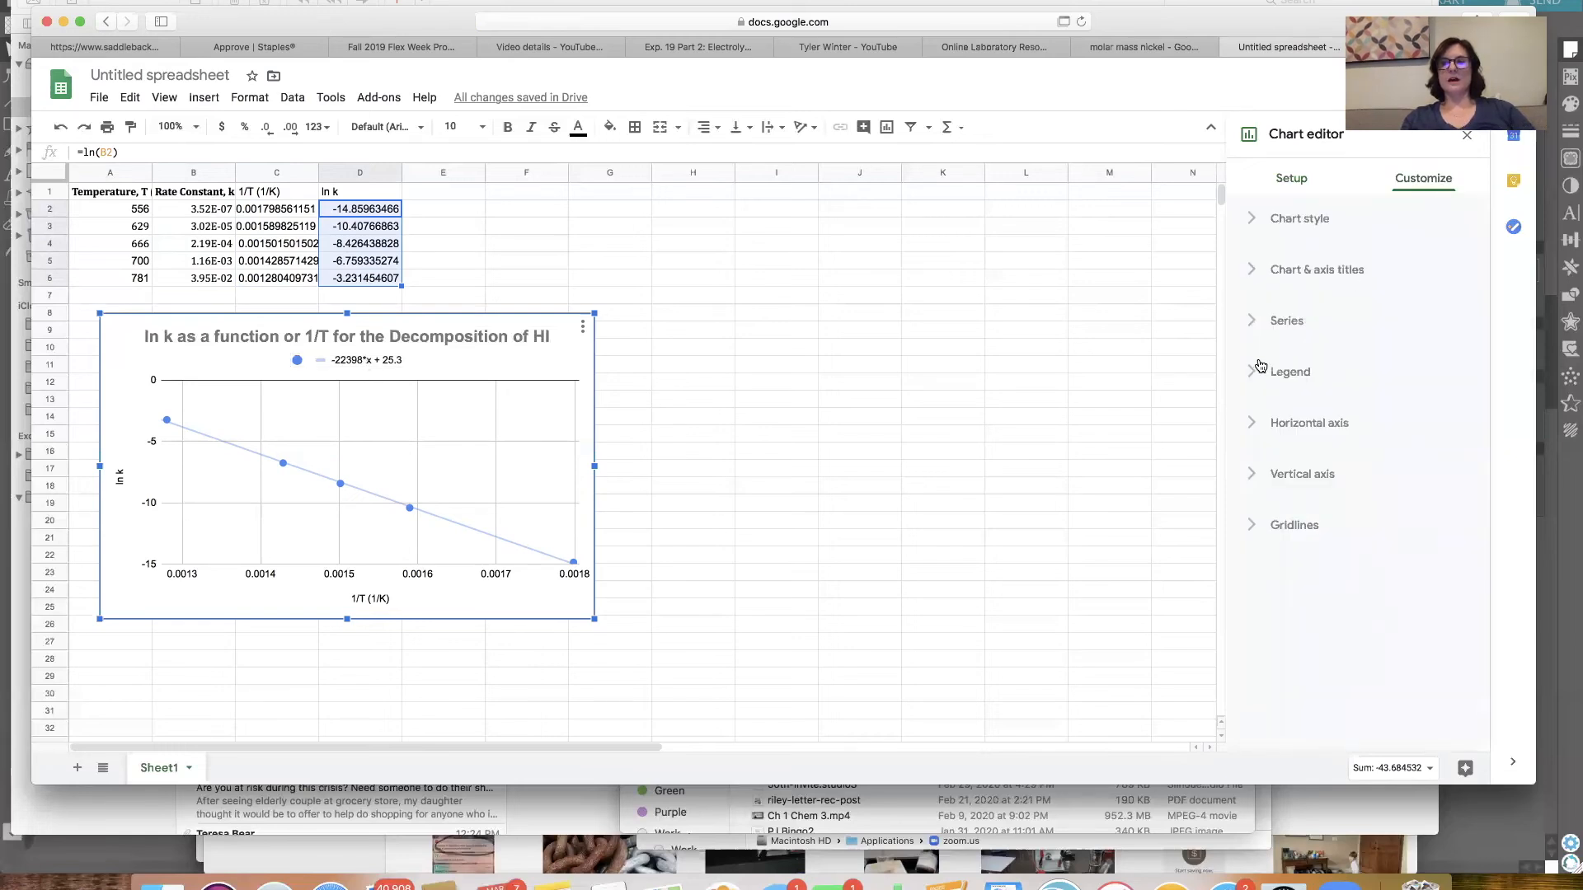
left_click(1252, 330)
scroll(1274, 478, "down", 6)
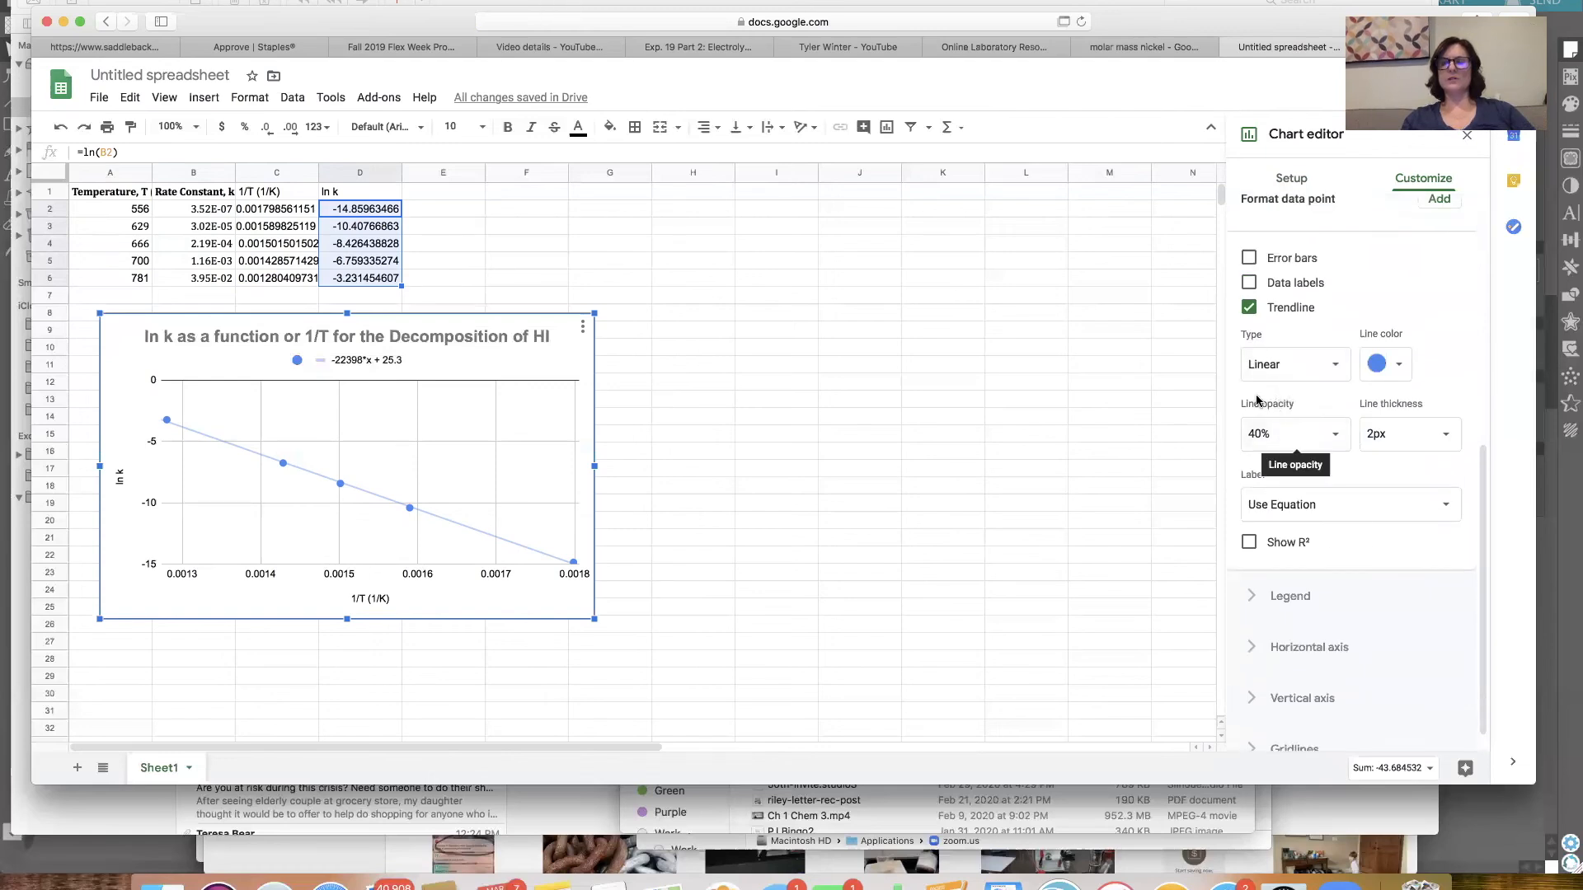
left_click(1249, 544)
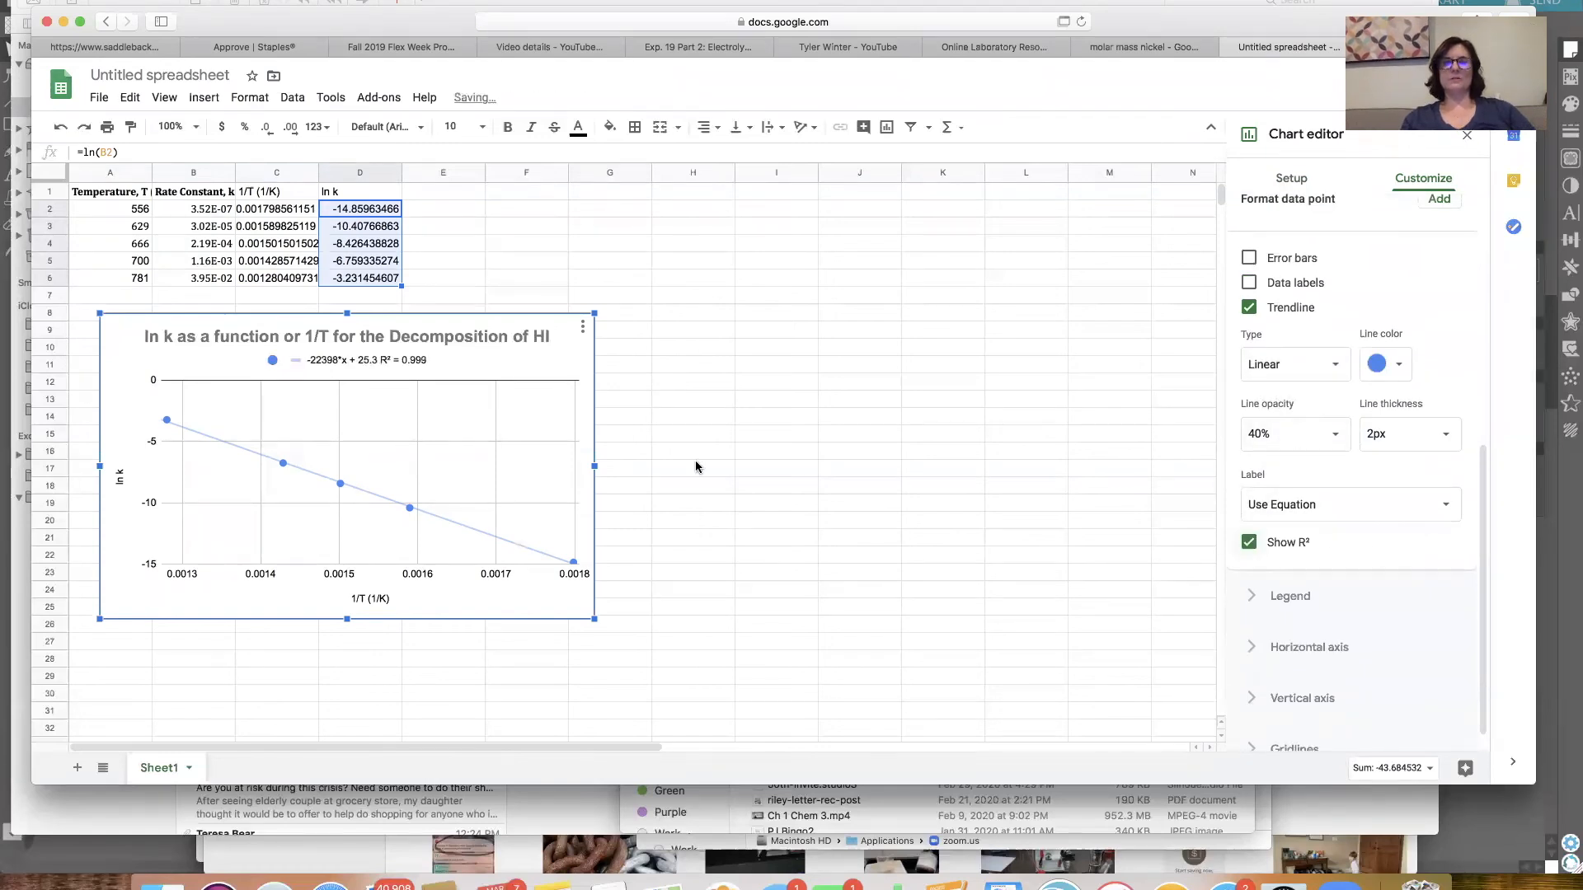
left_click(389, 356)
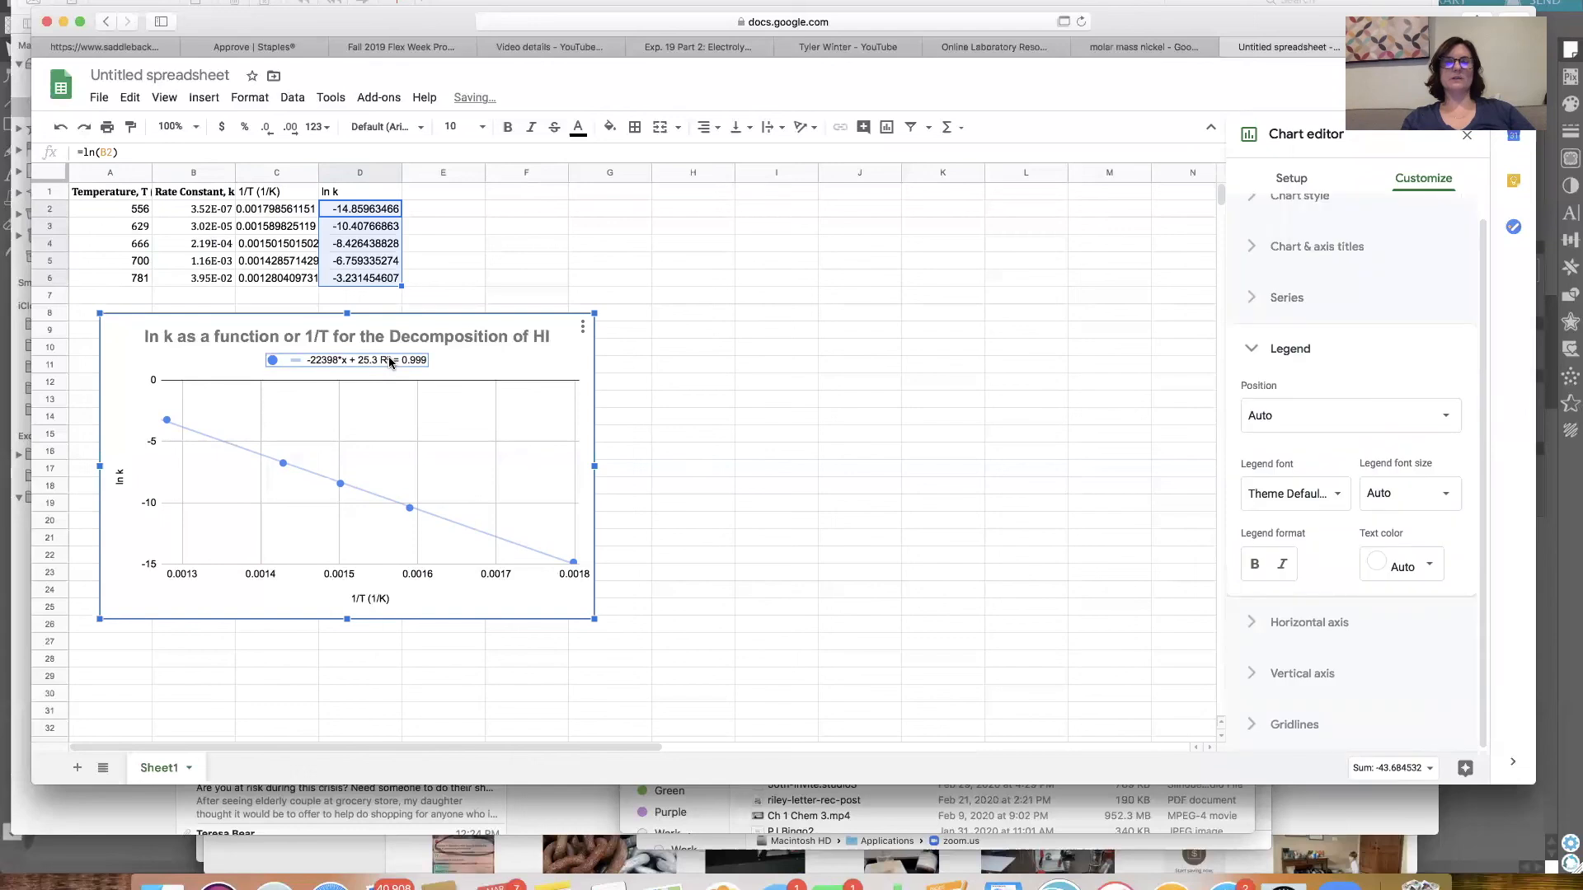
left_click_drag(389, 356, 419, 440)
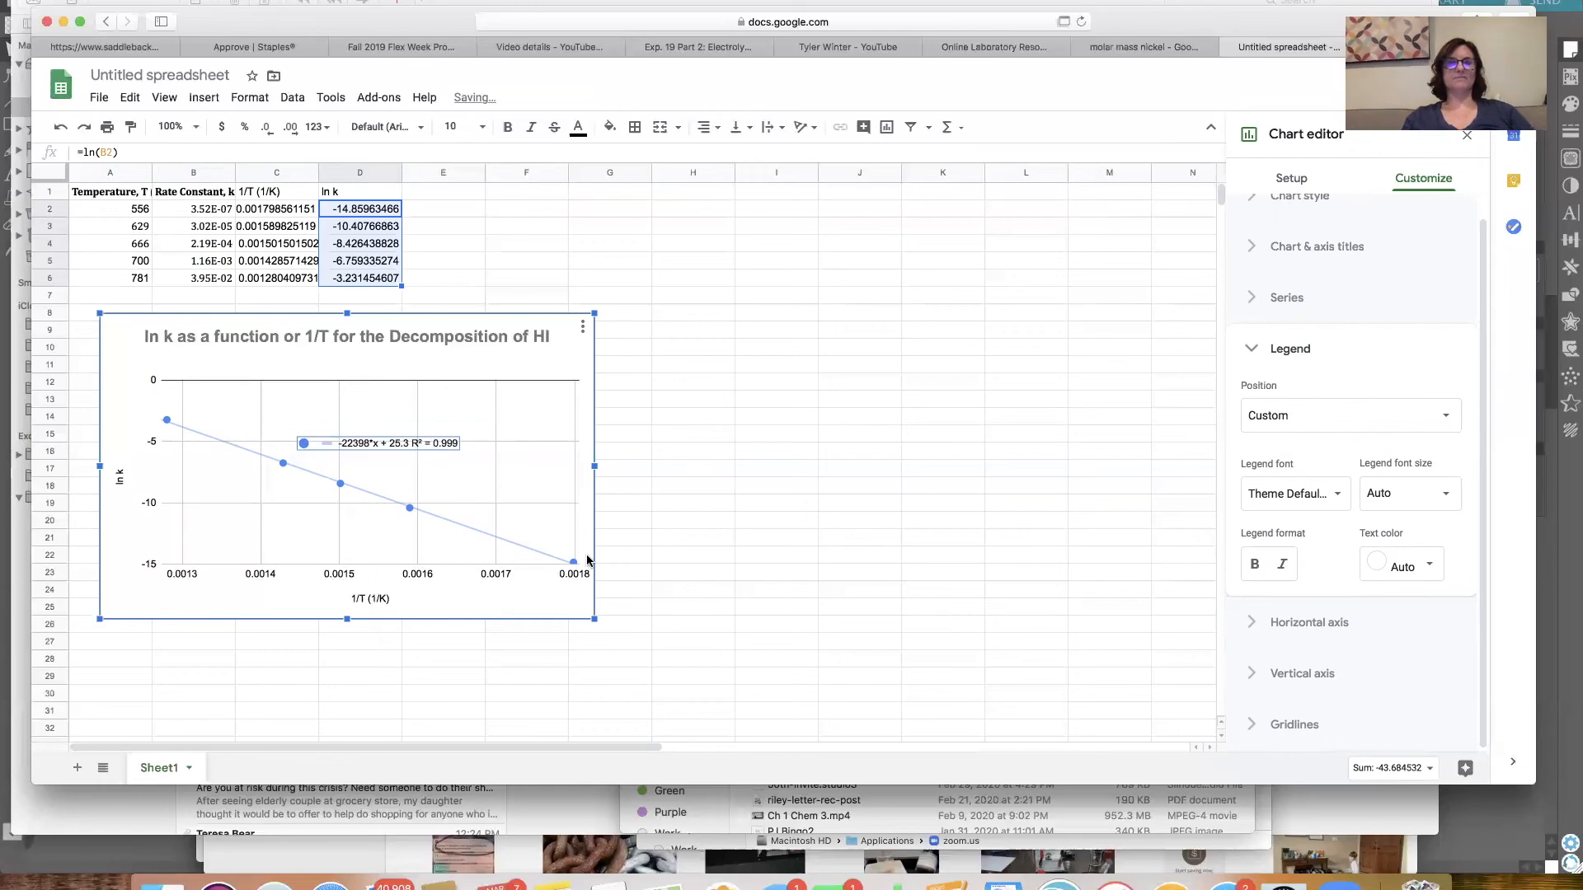